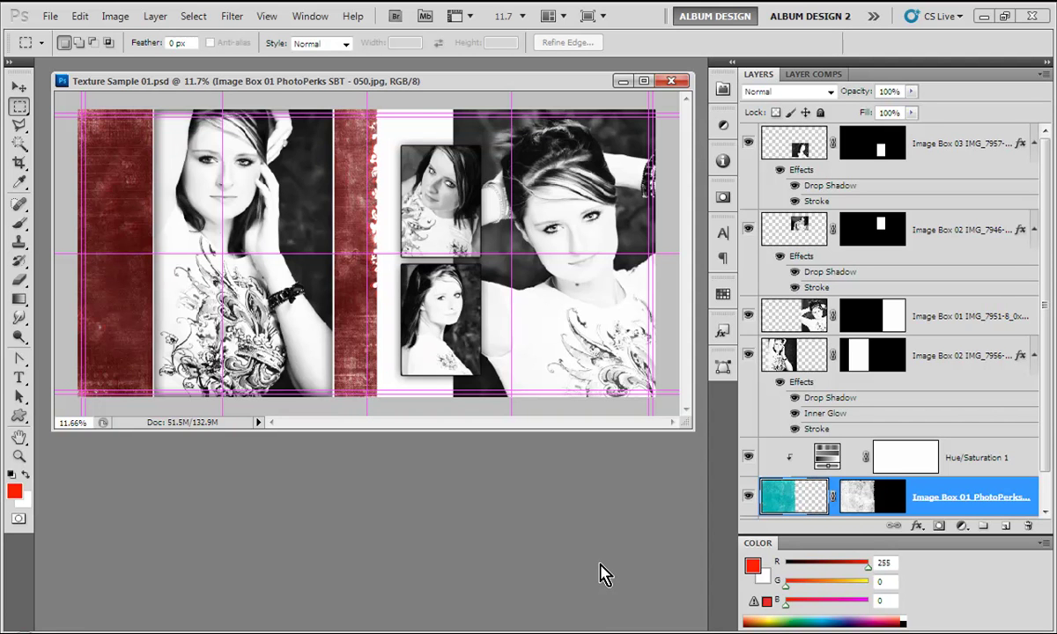
Create a 20 x 10 inch, 300 pixels/inch double-page document with EasyAlbum and enlarge its window to show the whole spread.
click(722, 89)
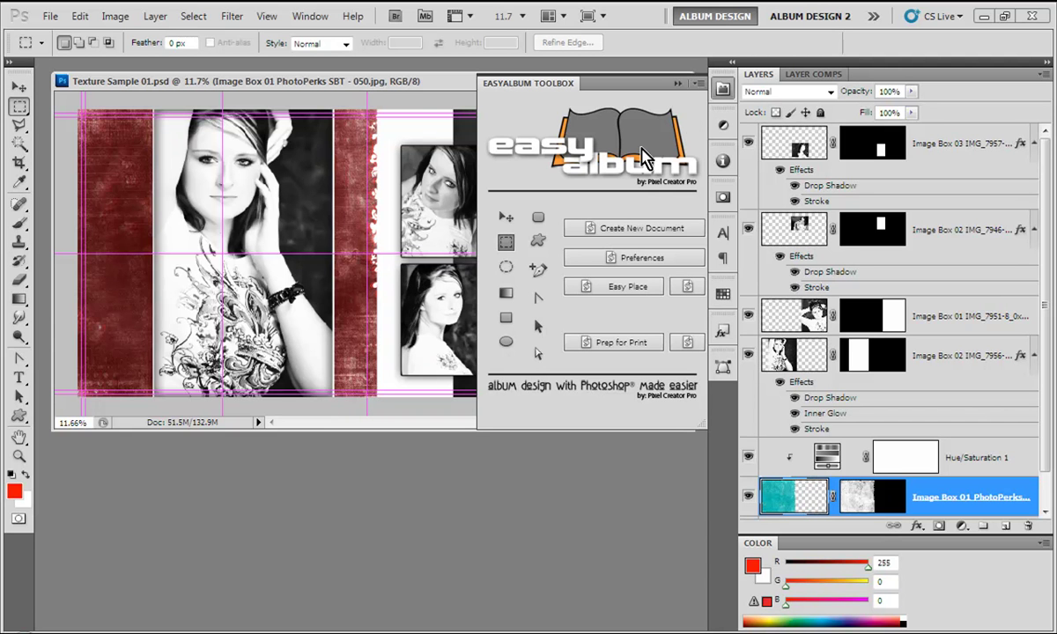
click(643, 235)
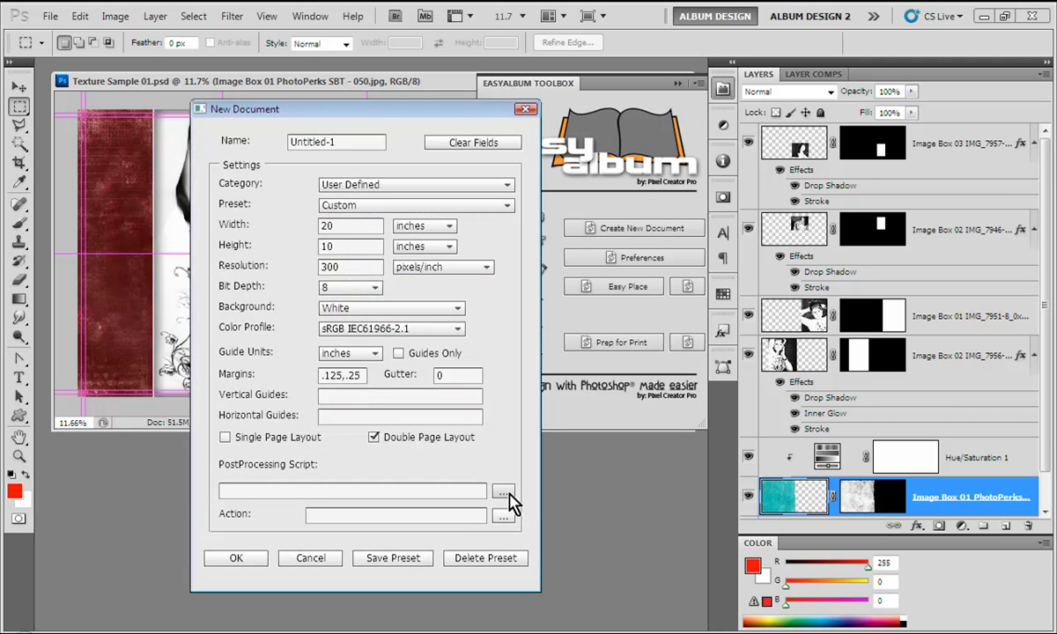
click(345, 225)
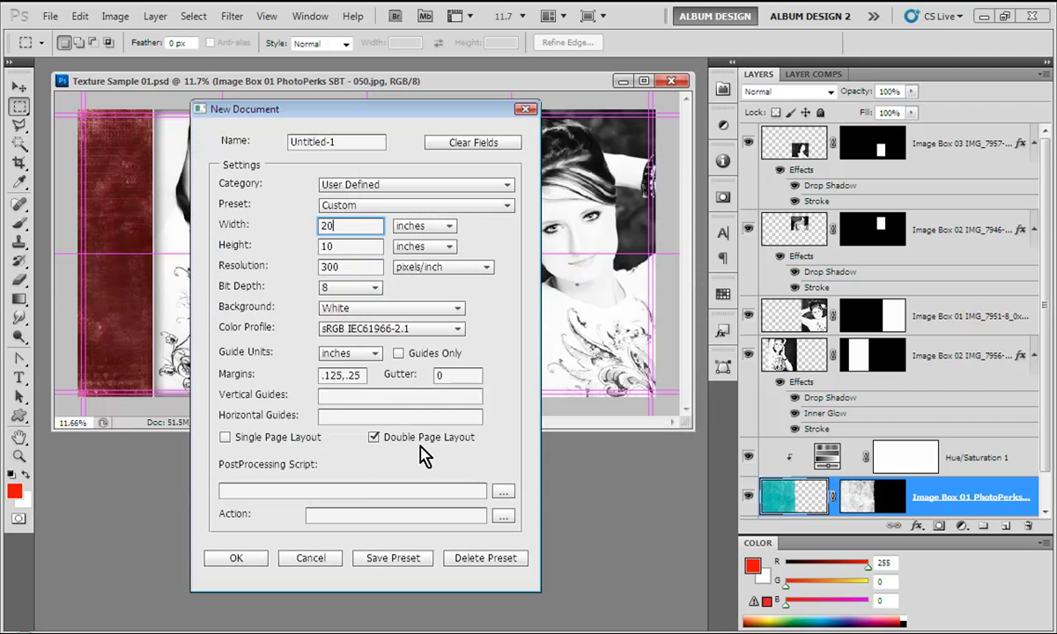
click(263, 562)
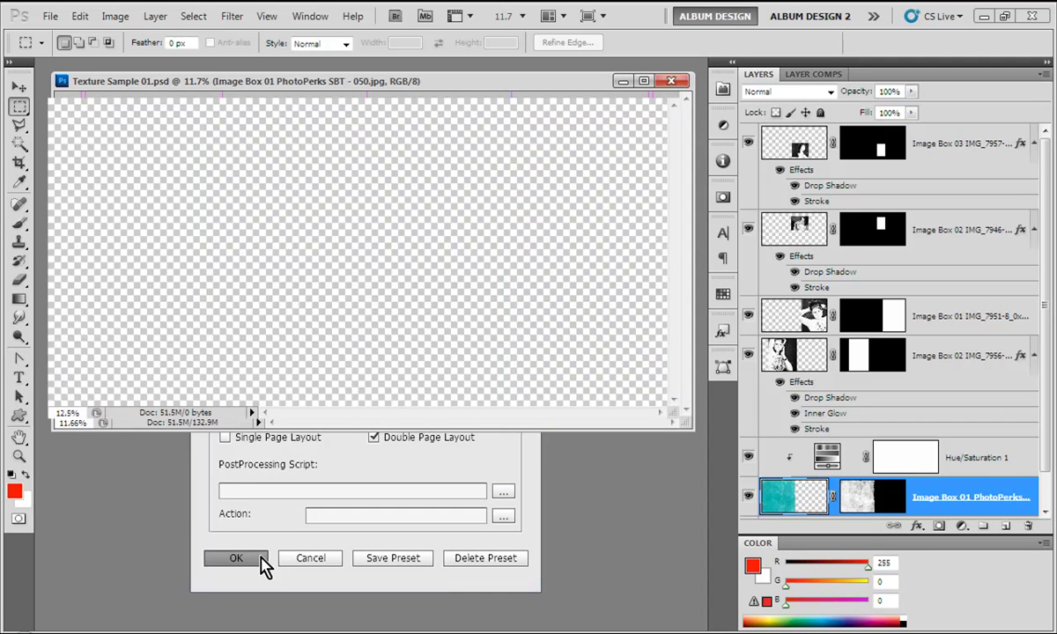
drag(670, 408, 698, 460)
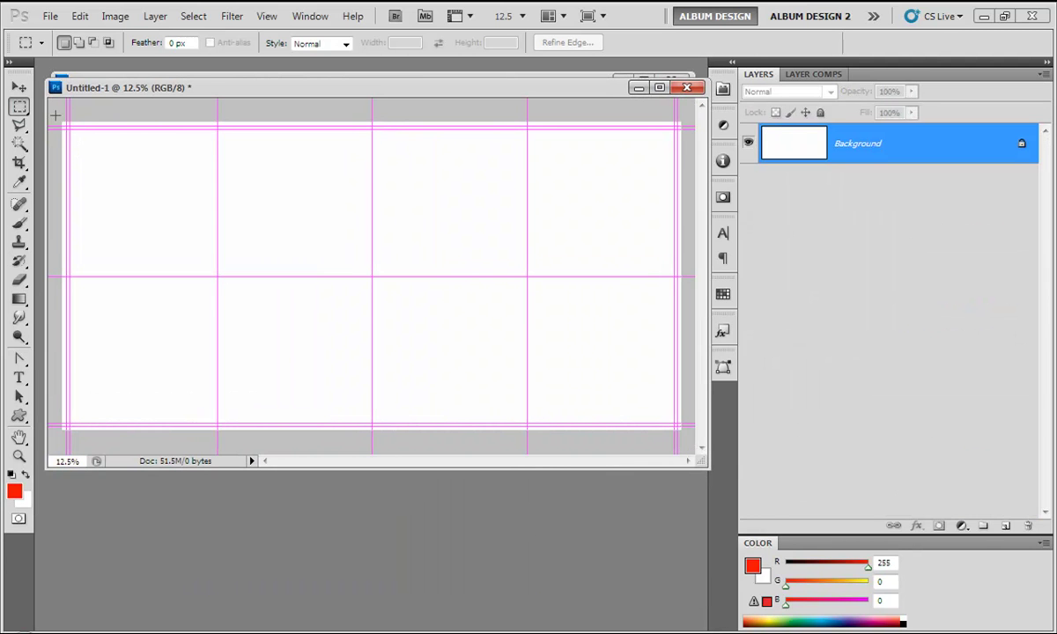
Select the left third of the spread at full height, and open the 02 Openings single page templates from Easy Album Toolbox in Bridge.
drag(56, 115, 267, 443)
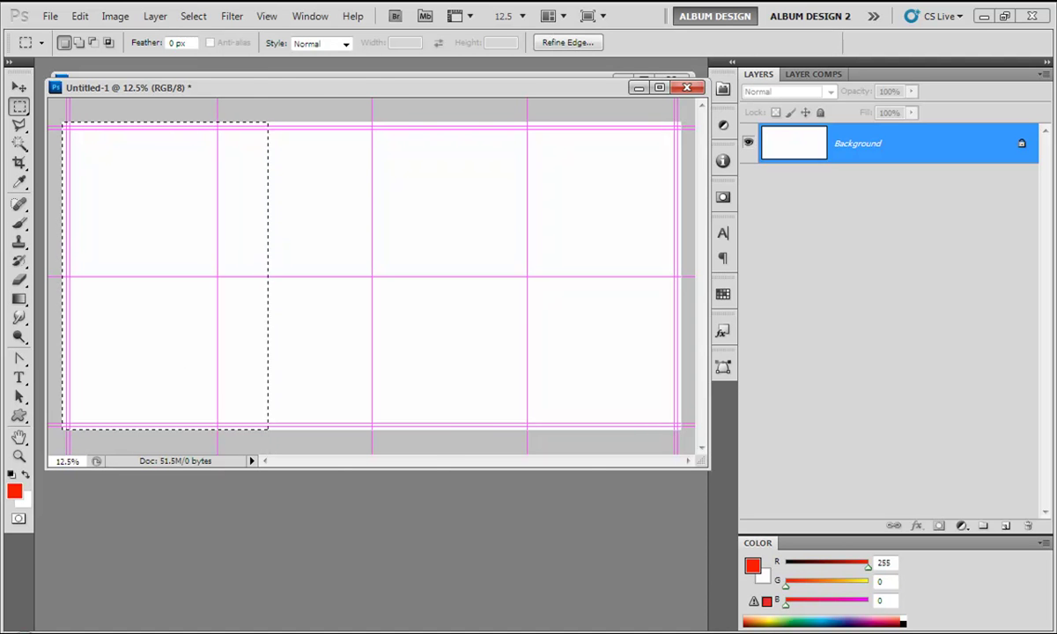
key(alt+Tab)
click(240, 415)
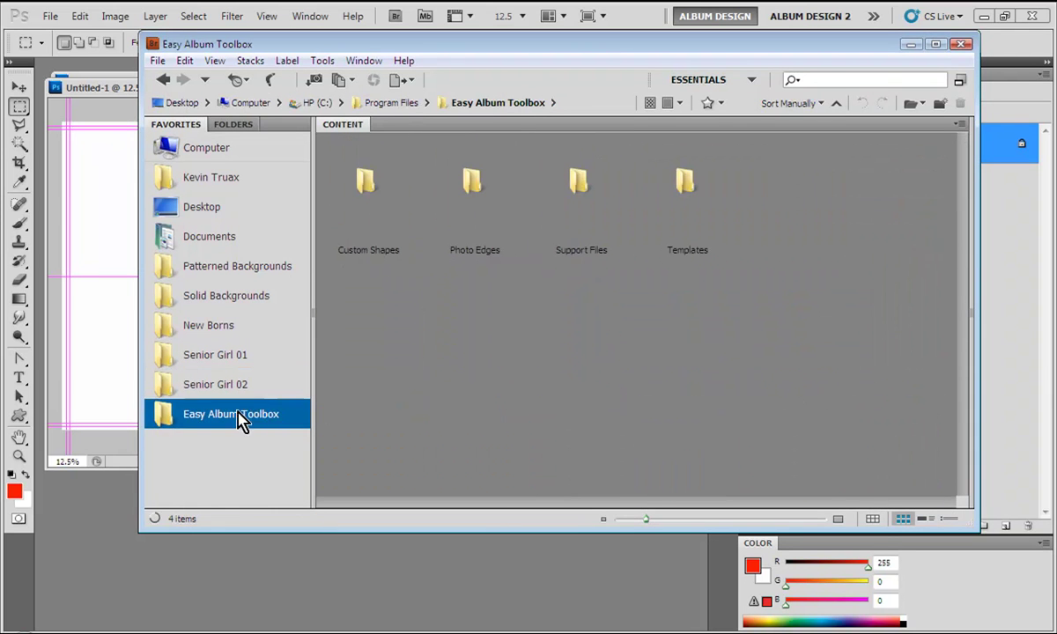
double_click(696, 182)
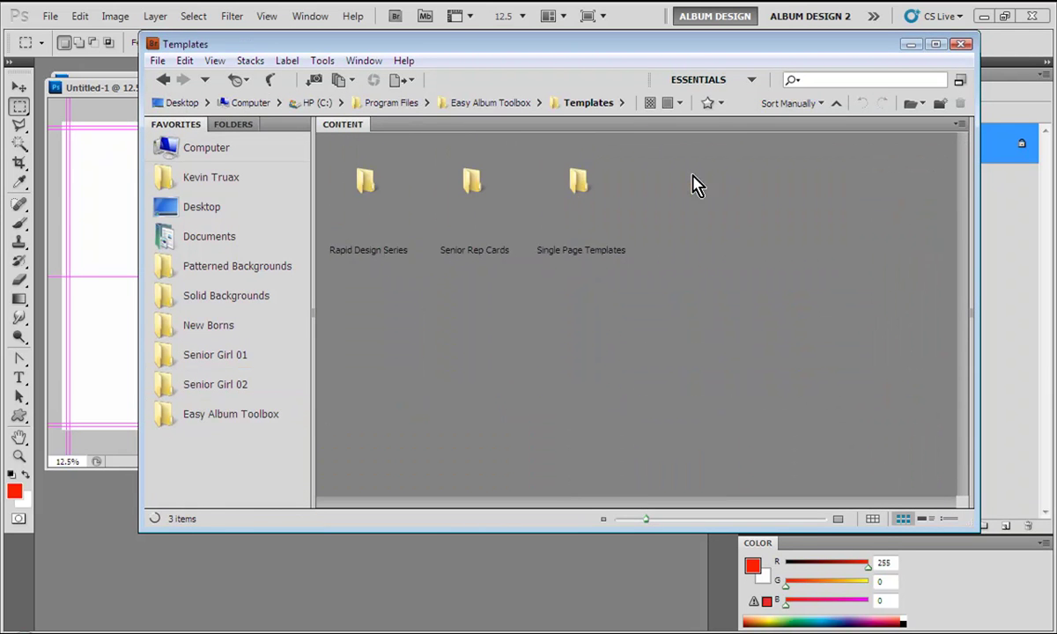
double_click(579, 203)
double_click(473, 192)
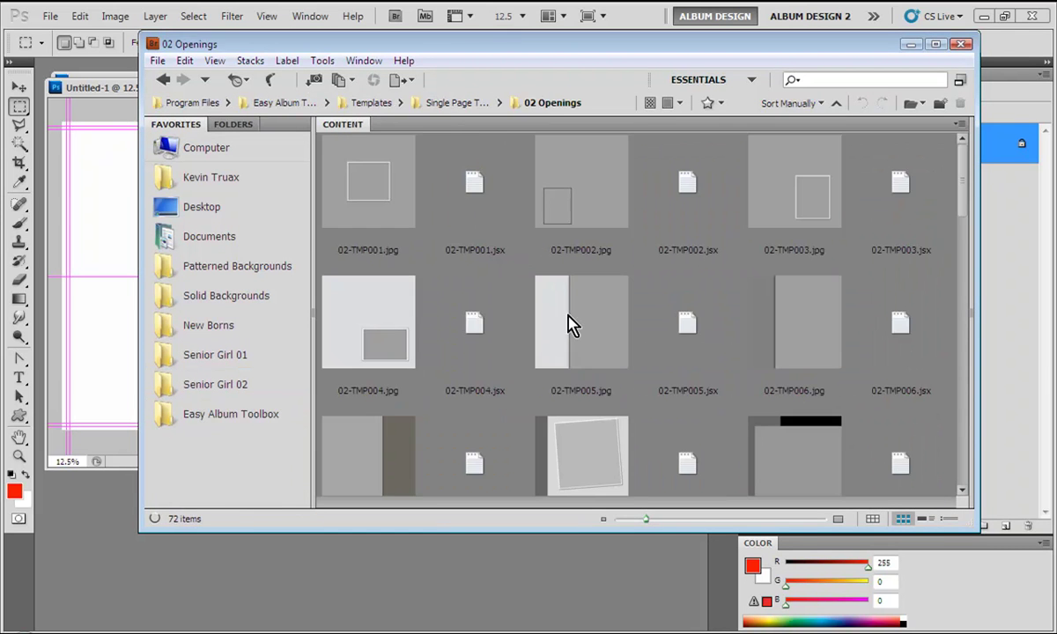
Run the 02-TMP005.jsx template script on the selected area without inserting photos.
click(571, 326)
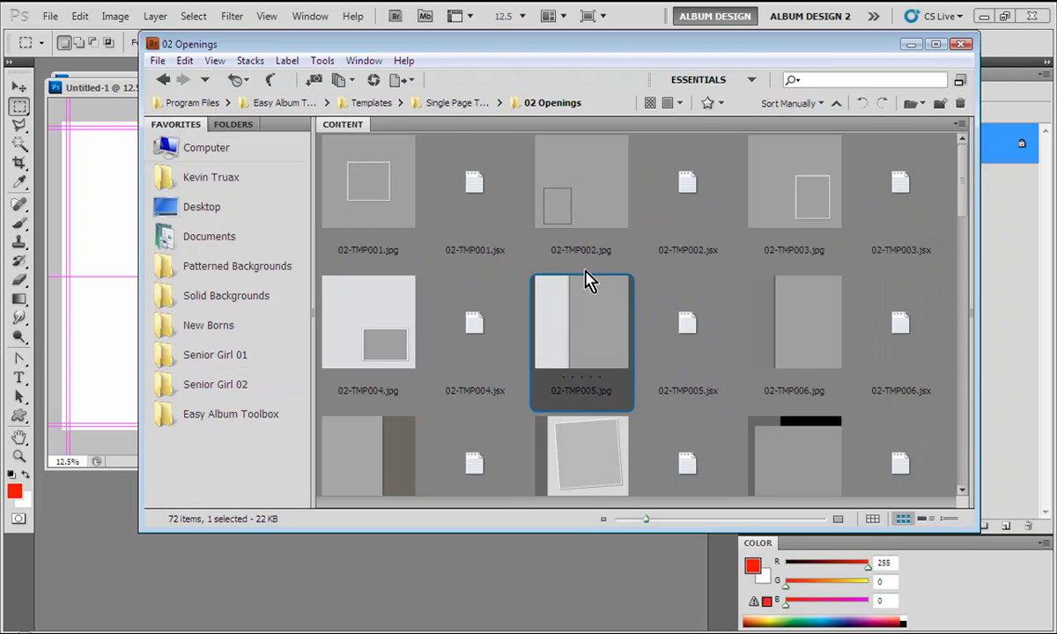
click(692, 332)
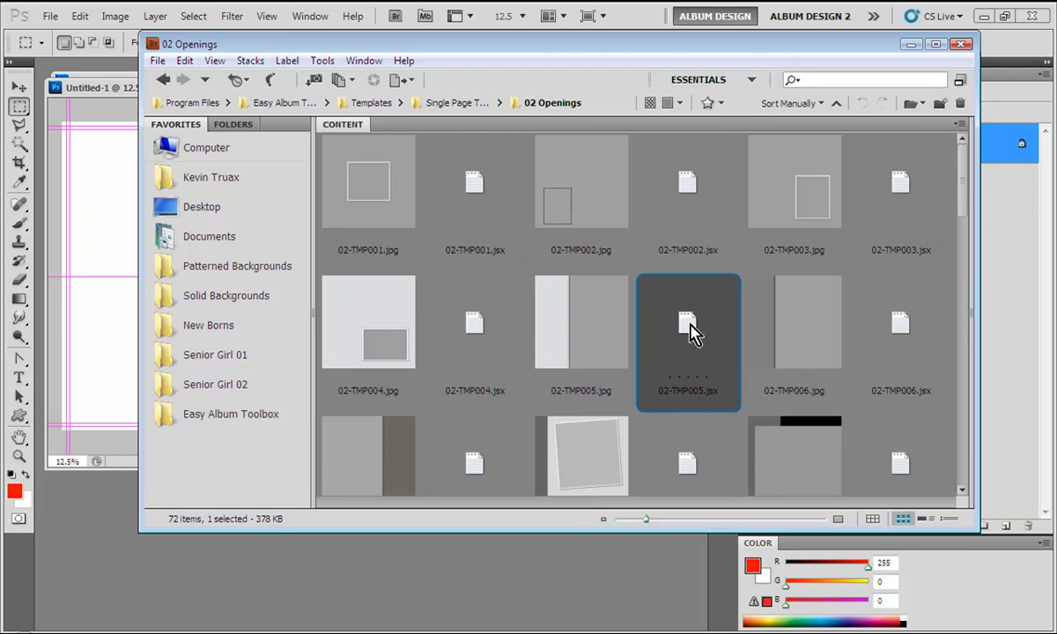
double_click(691, 332)
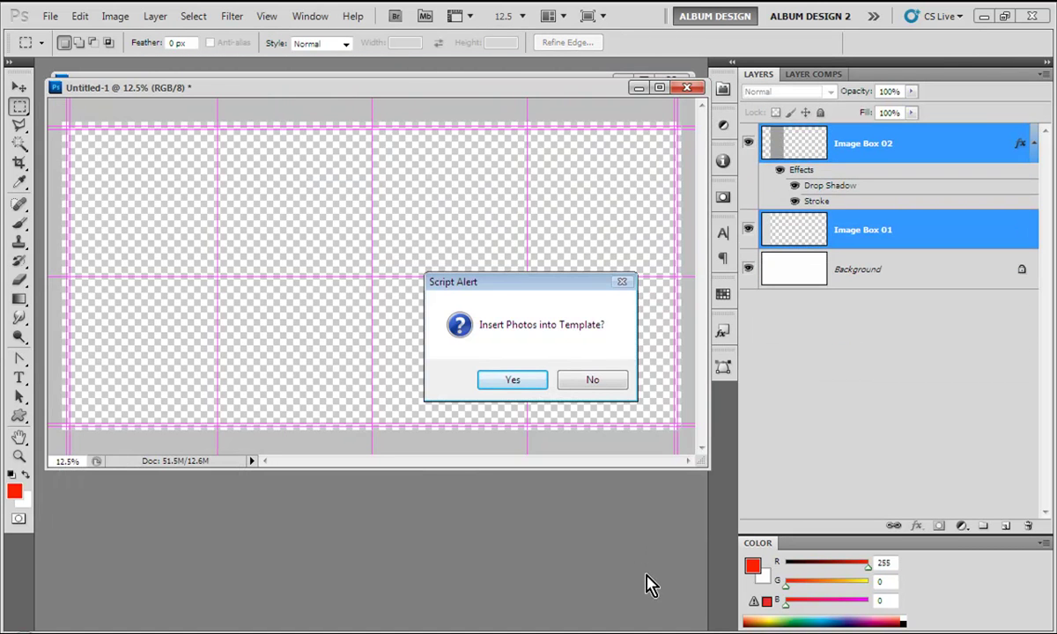
click(606, 388)
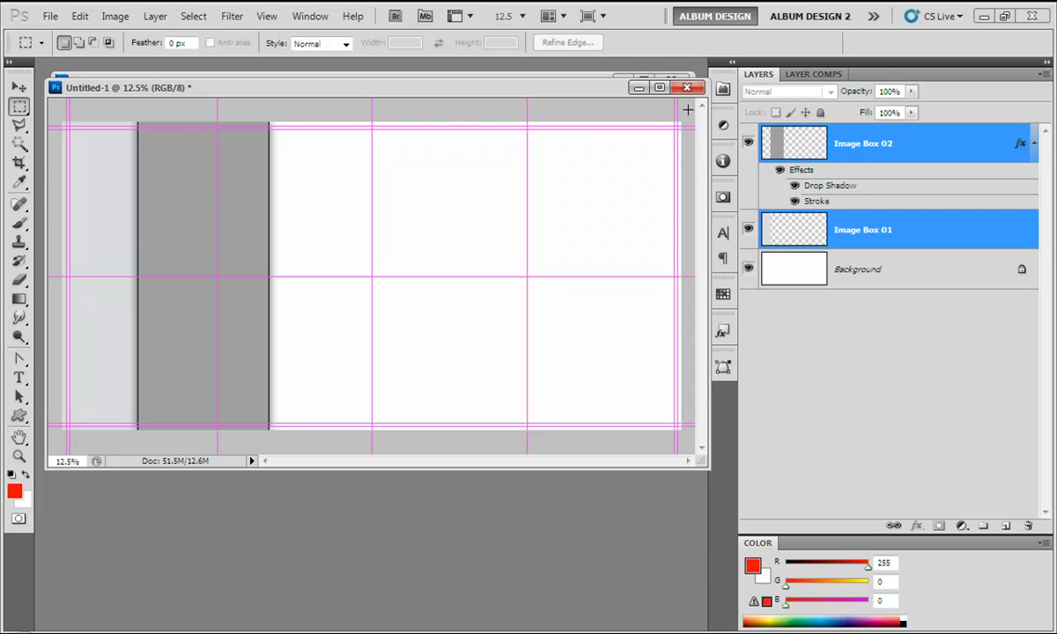
Apply 03-TMP005.jsx from the 03 Openings folder to a selection covering the right part of the spread, choosing to insert photos.
drag(584, 326, 416, 451)
click(483, 630)
key(ctrl+Up)
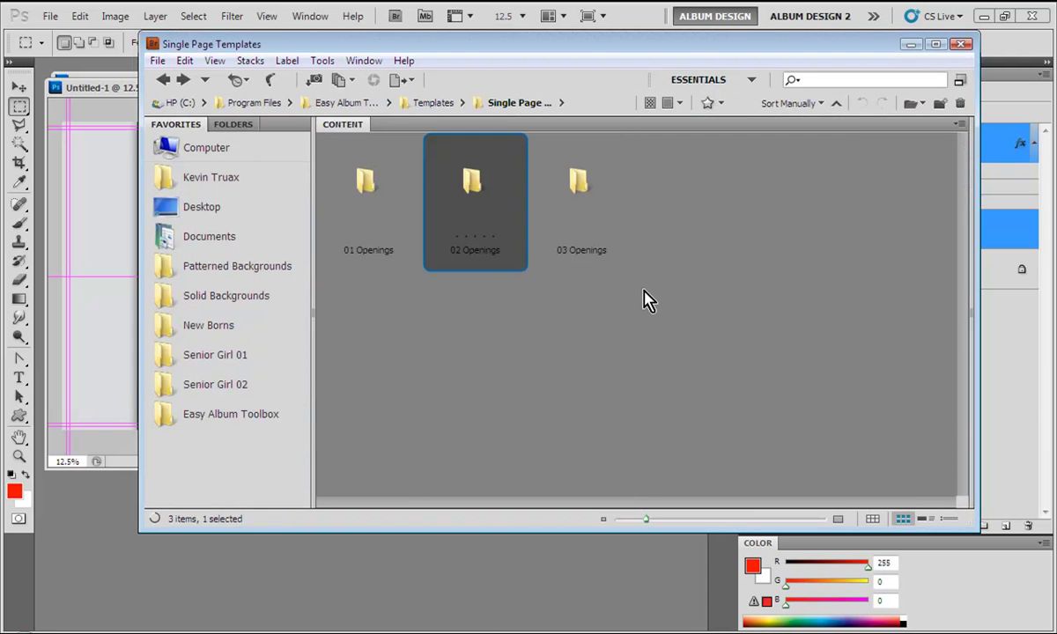
double_click(577, 208)
click(564, 308)
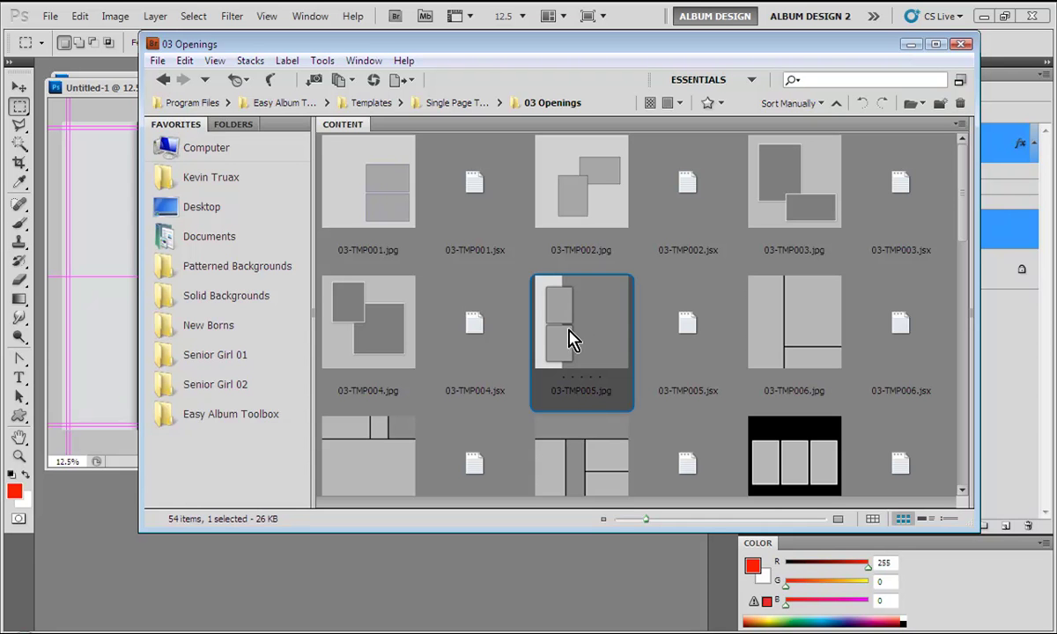
double_click(688, 325)
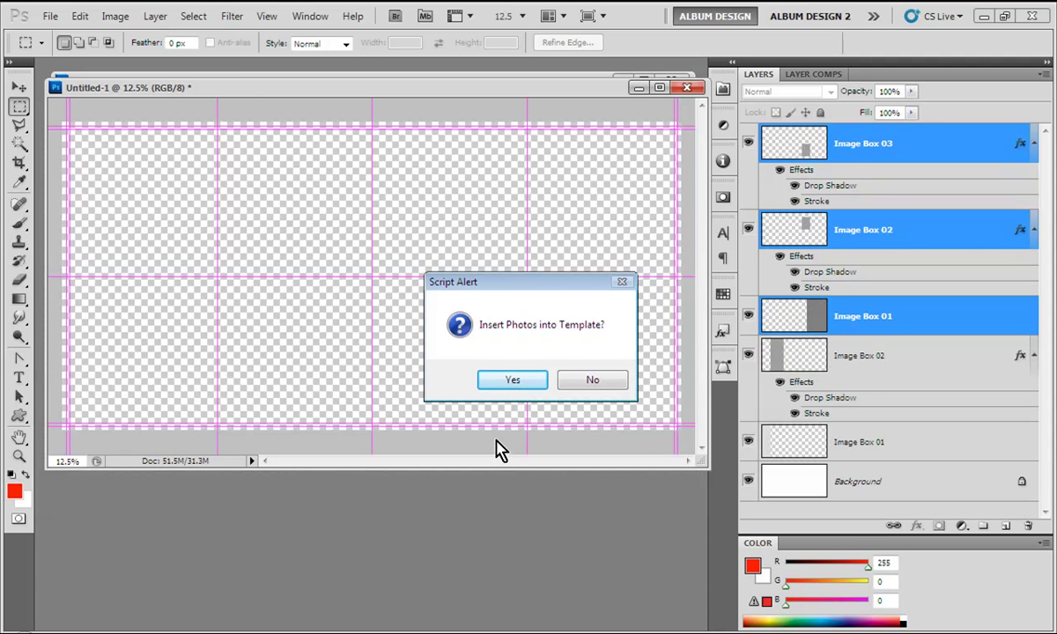
click(509, 388)
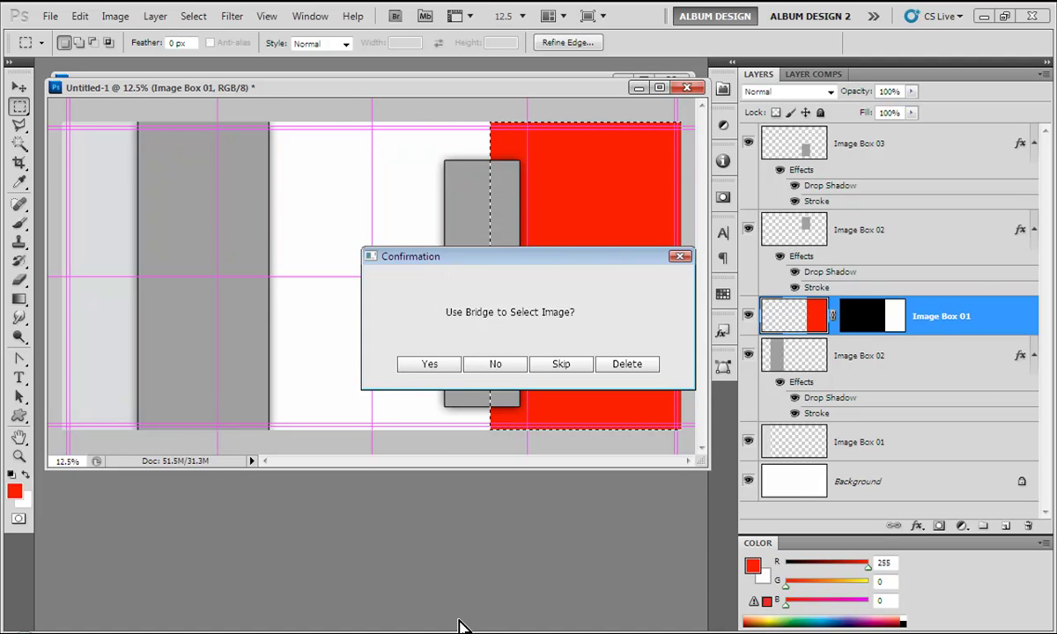
Place IMG_7951 from Bridge's Senior Girl 02 folder into the large image box at the spread's right end, shifting the photo slightly right.
click(539, 627)
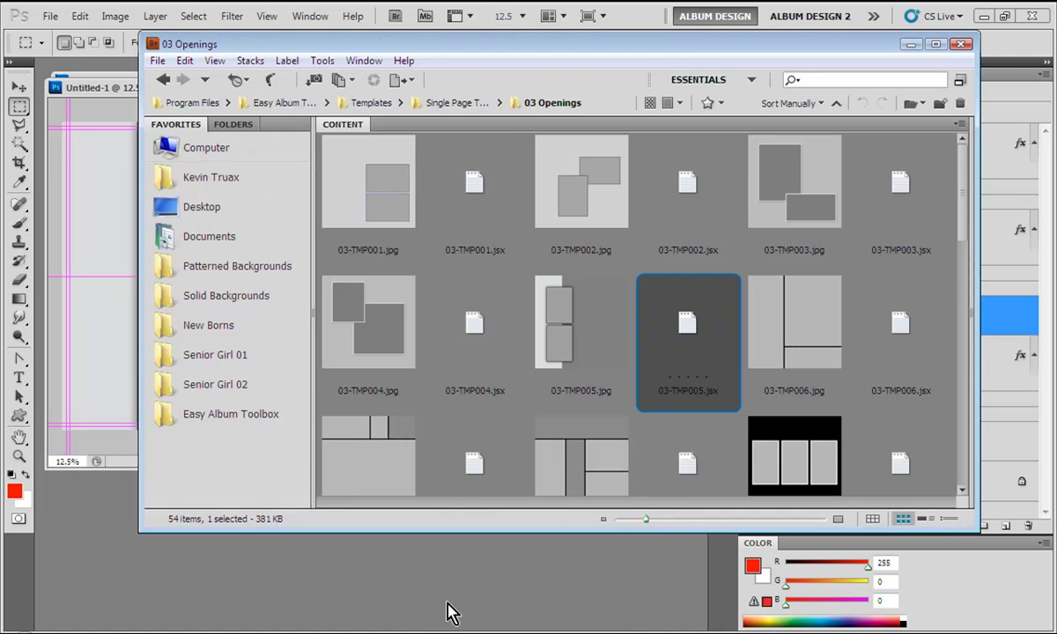
click(220, 384)
click(442, 467)
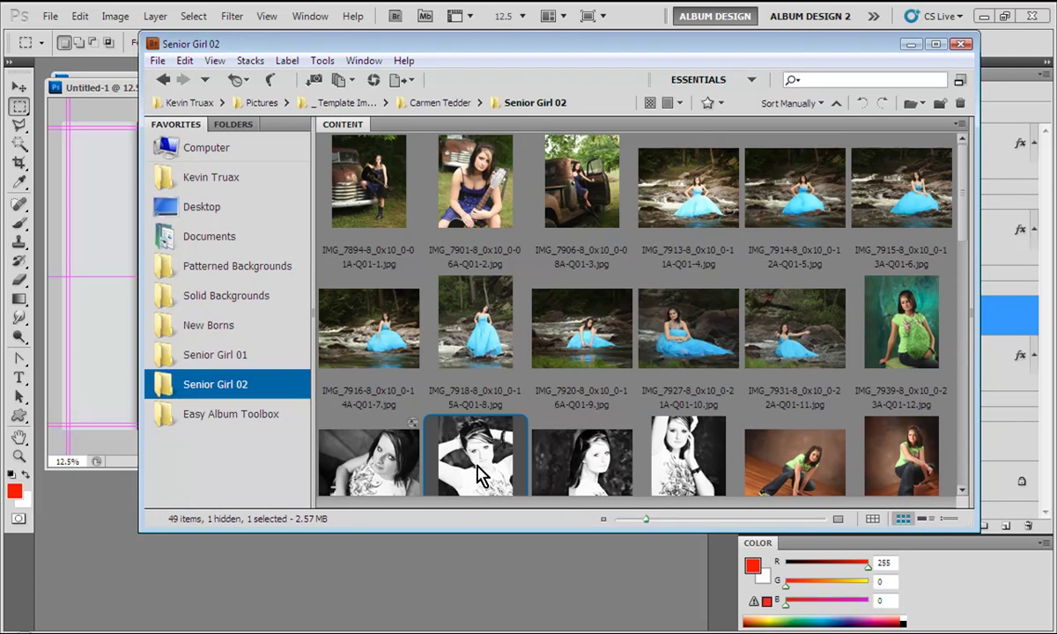
click(509, 577)
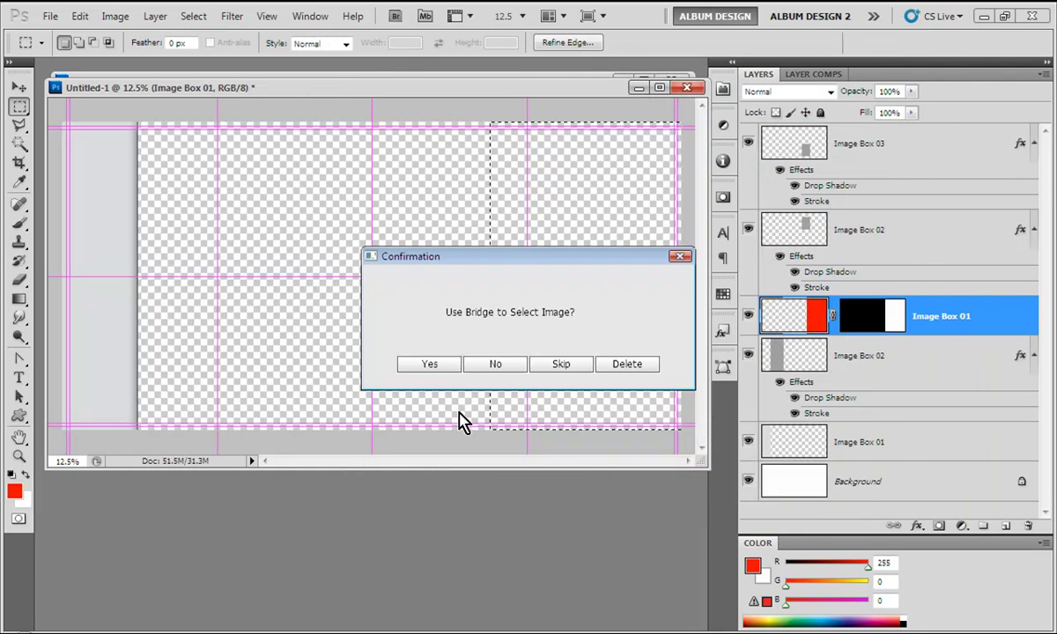
click(429, 364)
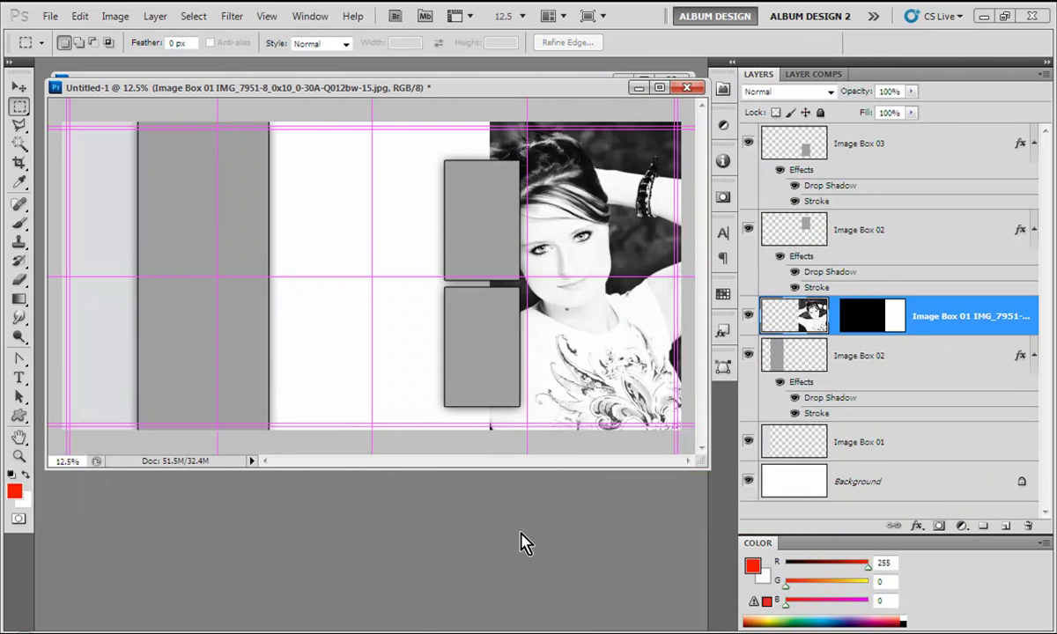
drag(568, 414, 607, 393)
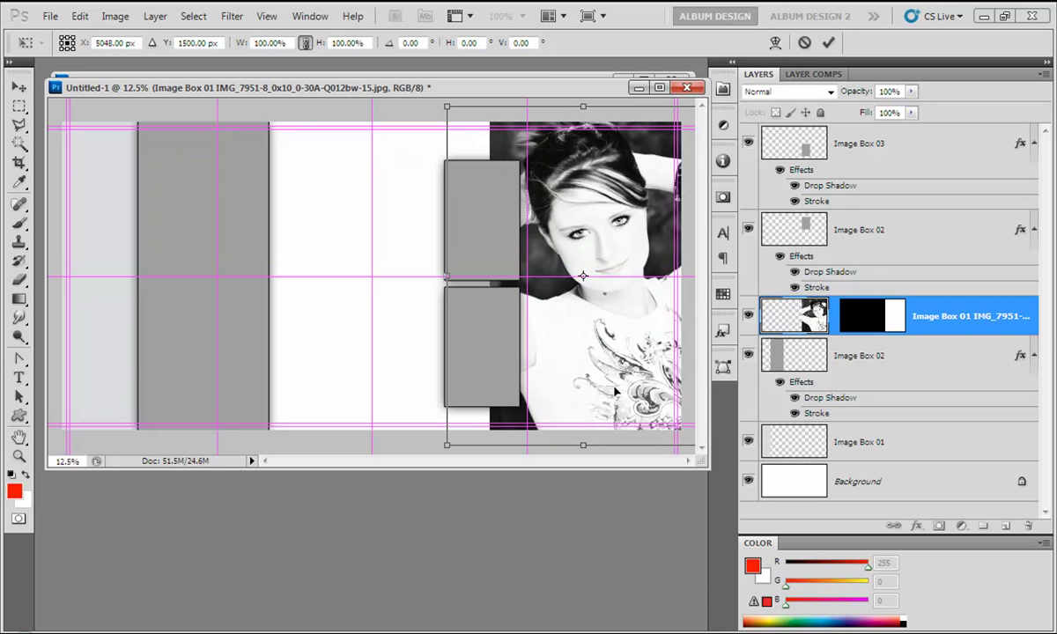
key(Return)
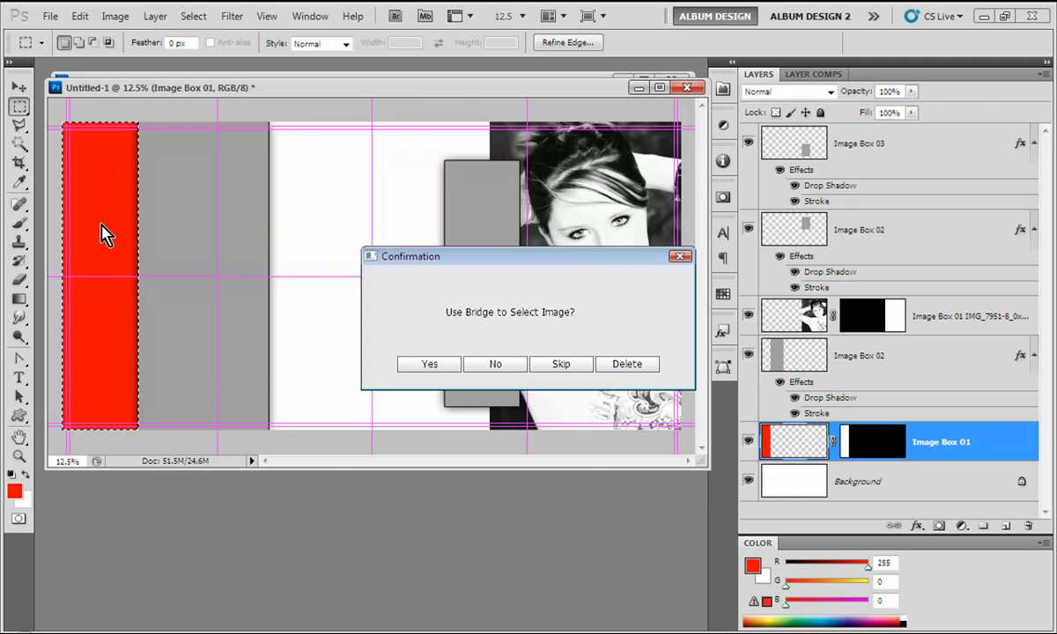
Place the PhotoPerks SBT - 050.jpg texture from the Solid Backgrounds folder into the leftmost image box.
key(Return)
click(209, 299)
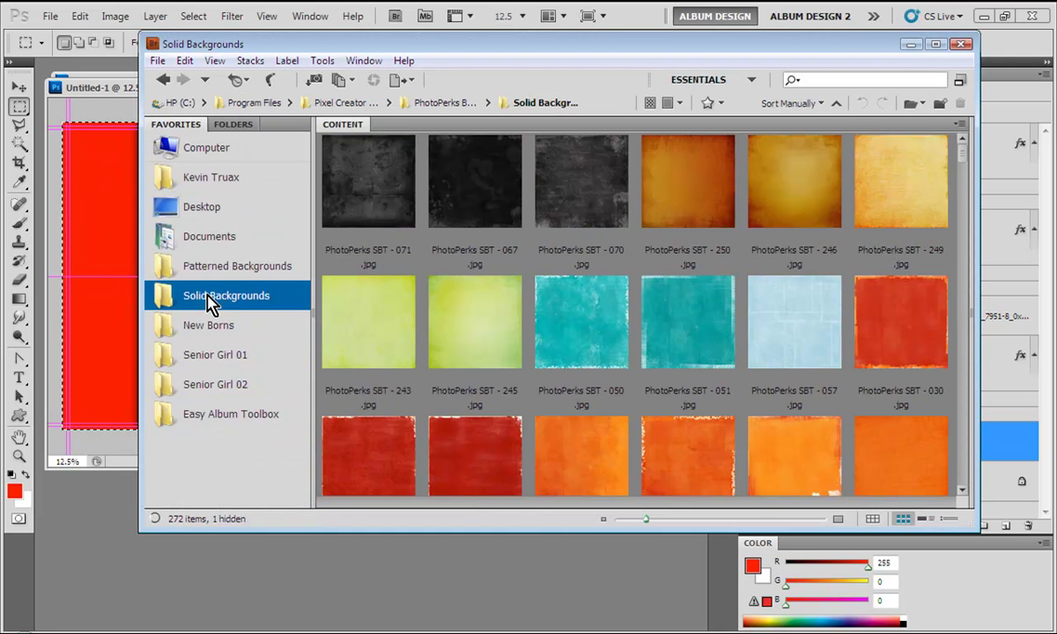
click(586, 317)
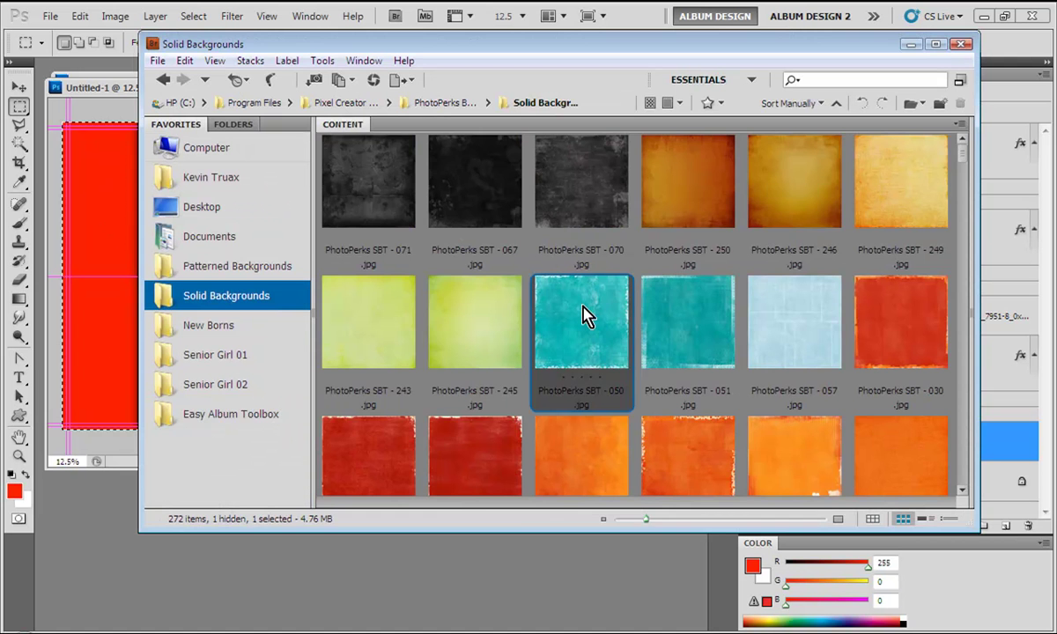
click(532, 568)
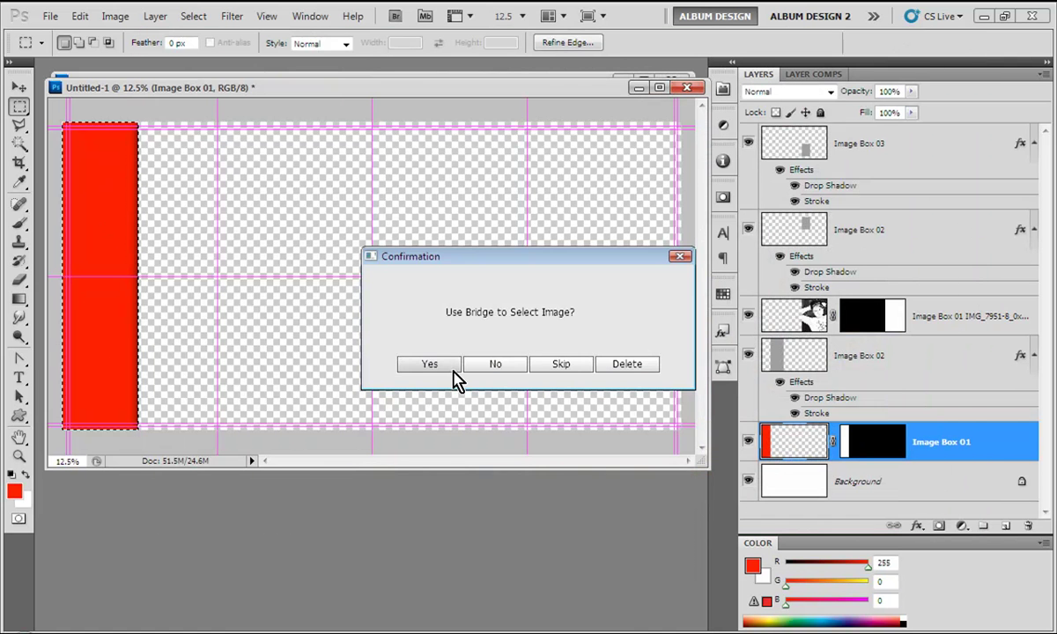
key(Return)
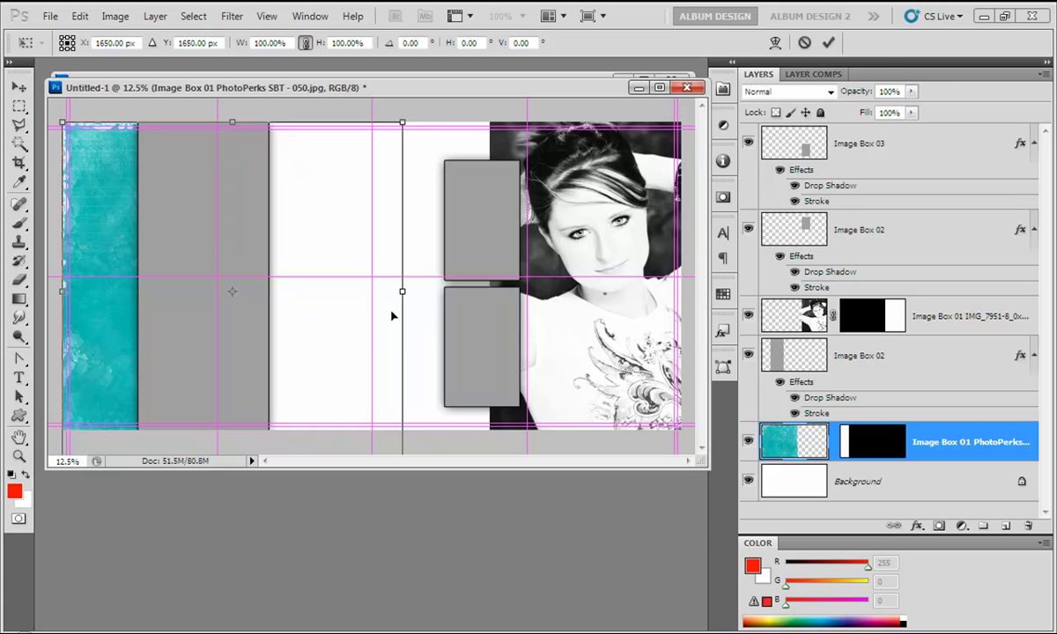
key(Return)
key(m)
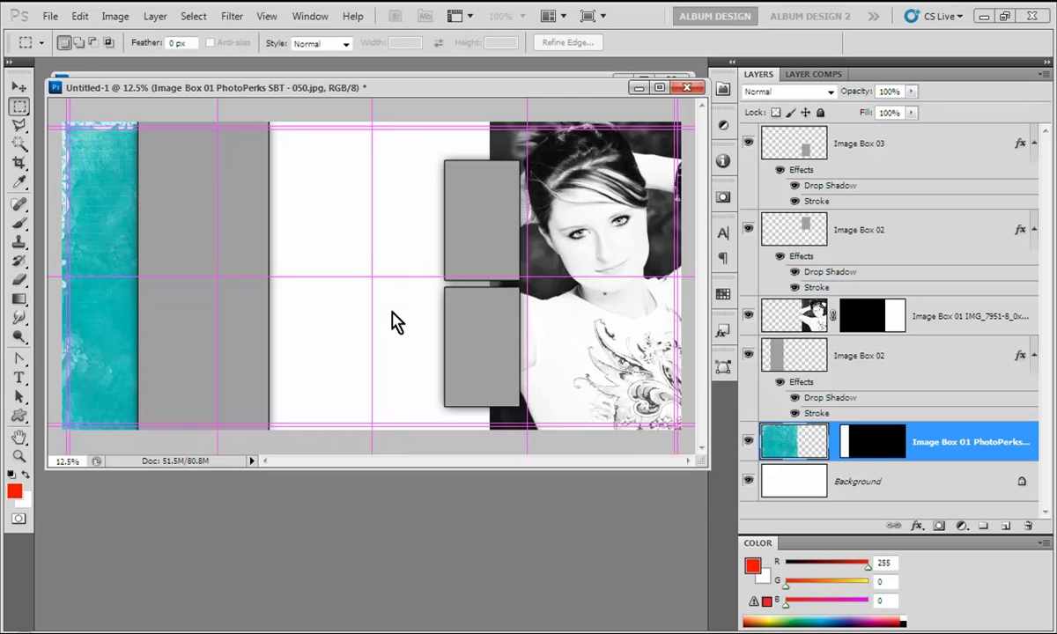
Place IMG_7956 from the Senior Girl 02 folder into the tall box beside the teal strip, shifting the photo right to centre the face.
ctrl+click(255, 220)
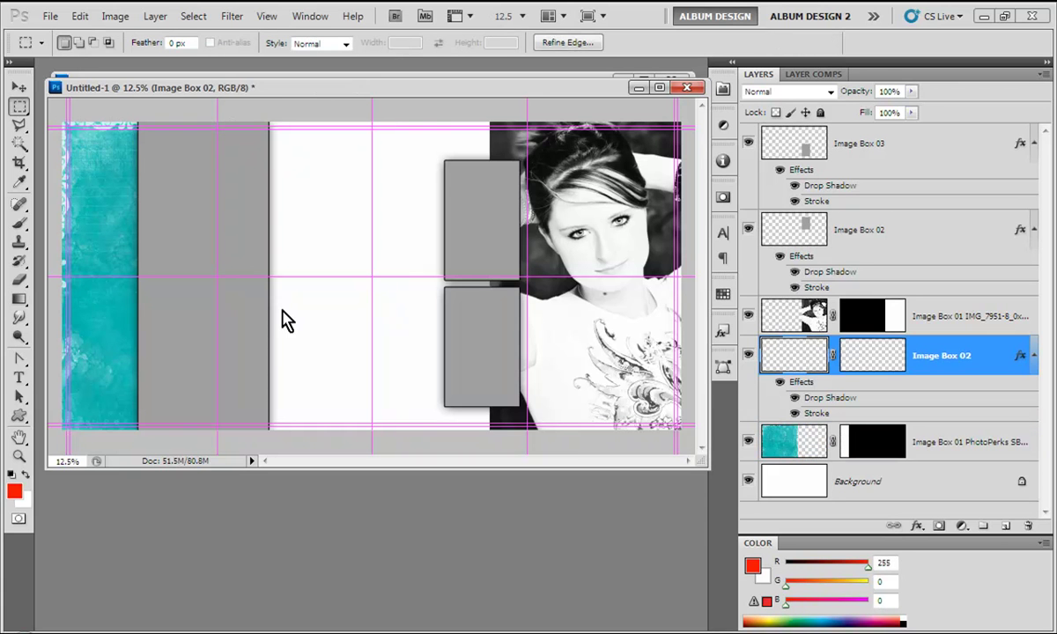
key(alt+BackSpace)
key(F2)
key(Return)
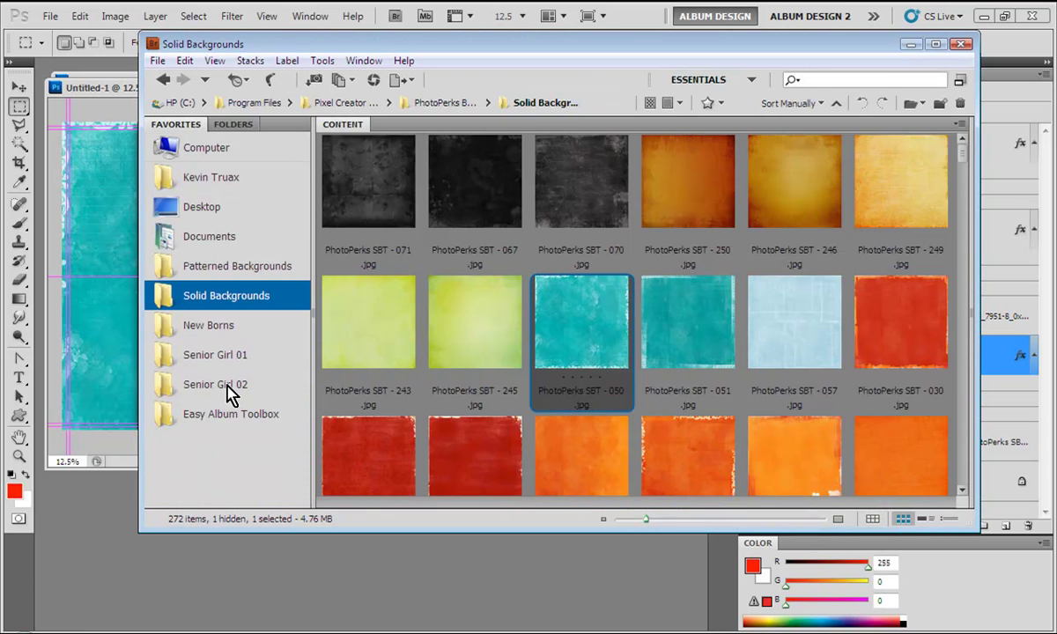
click(224, 387)
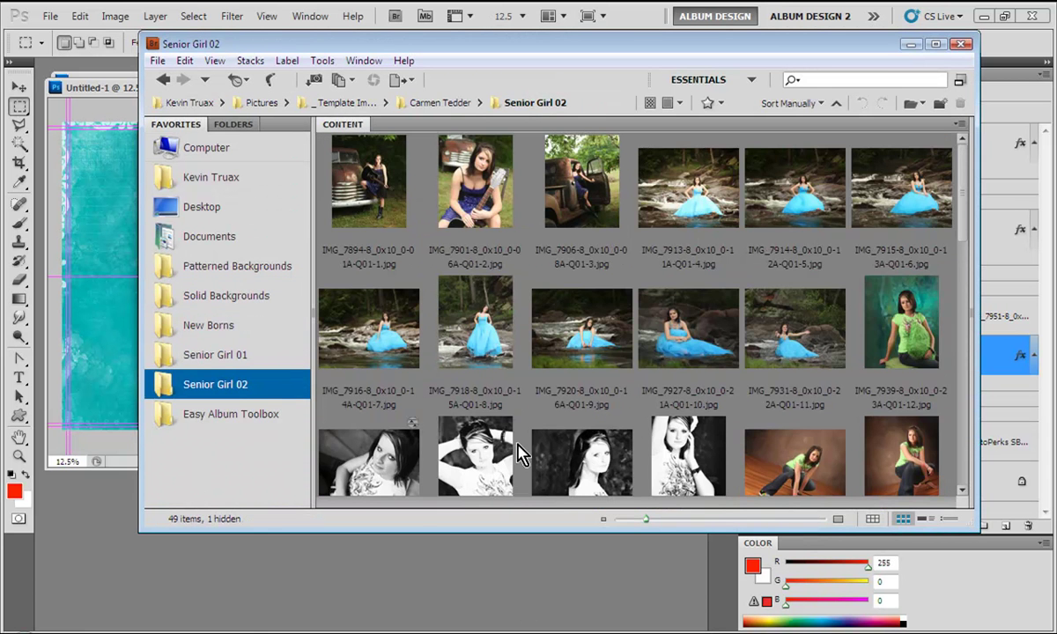
click(705, 471)
click(646, 575)
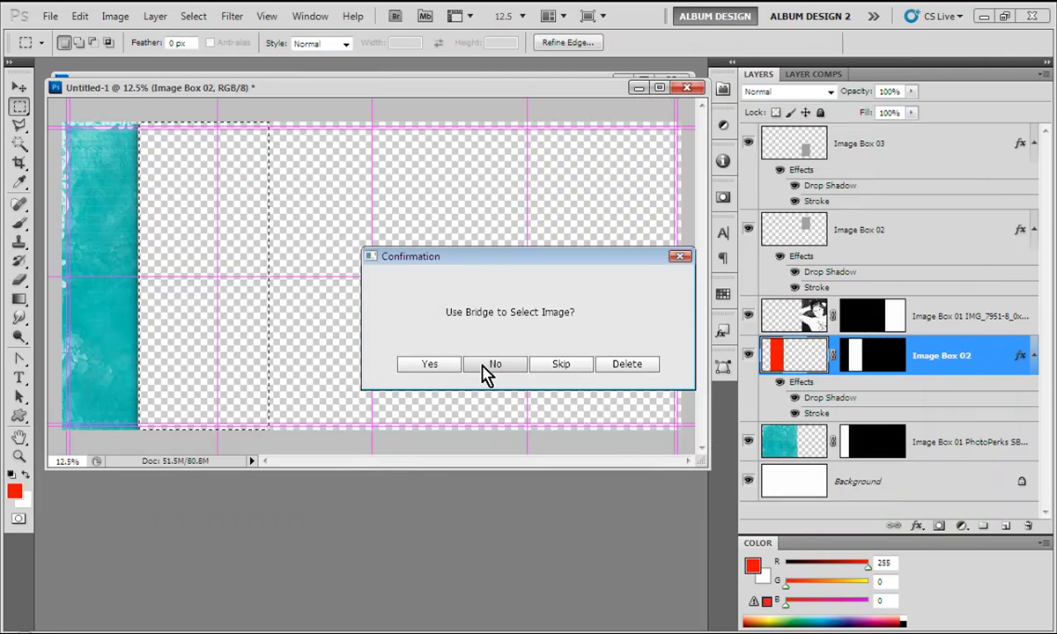
key(Return)
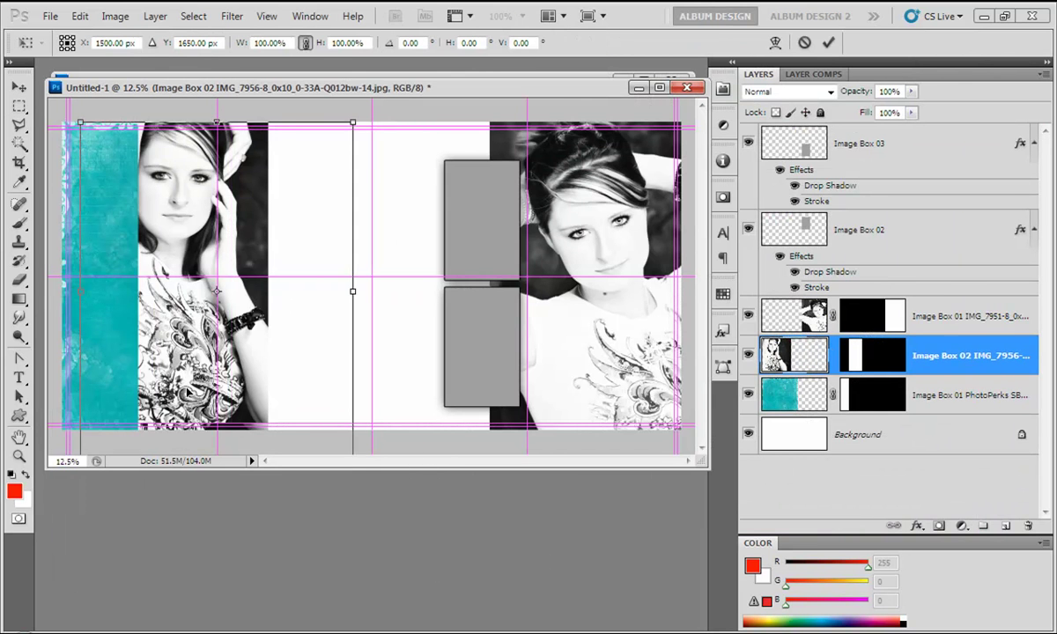
drag(260, 300, 255, 291)
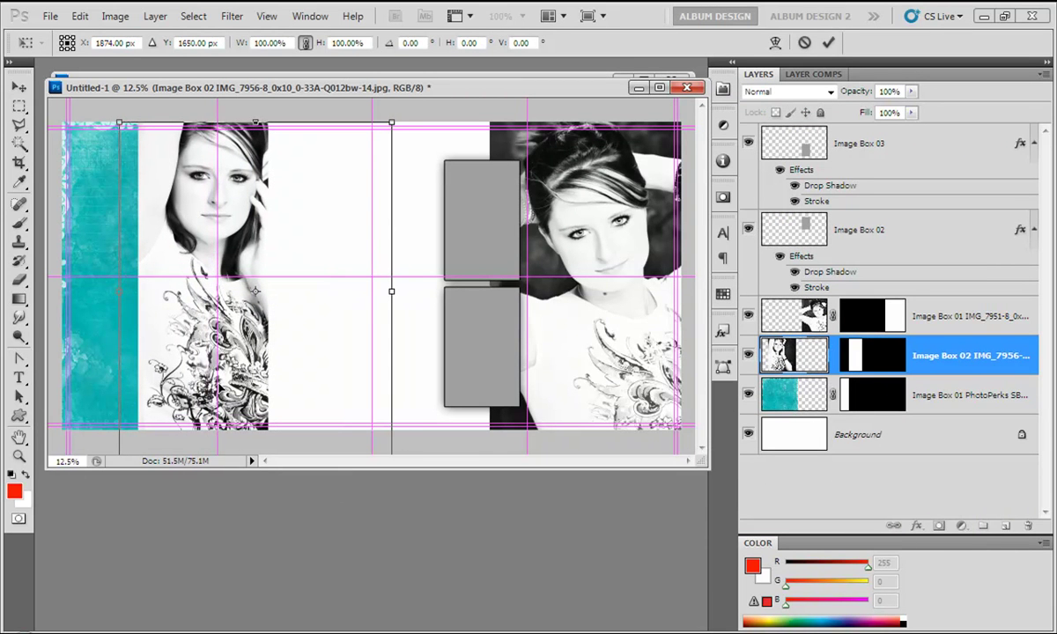
key(Return)
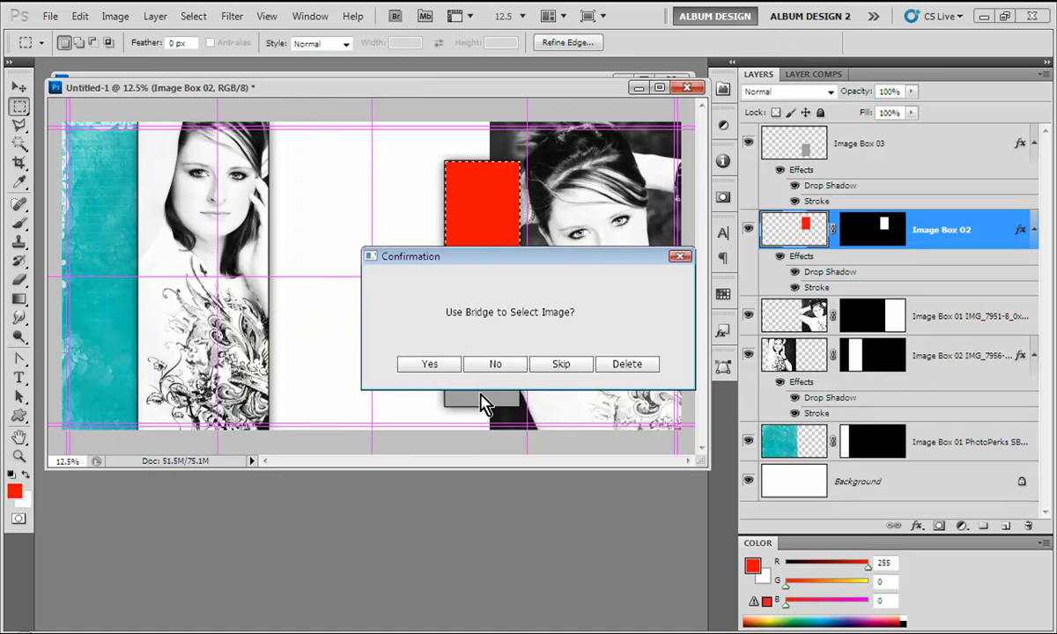
Fill the two small stacked image boxes with IMG_7946 and IMG_7957 from the Senior Girl 02 folder, shifting the lower photo slightly left.
key(Return)
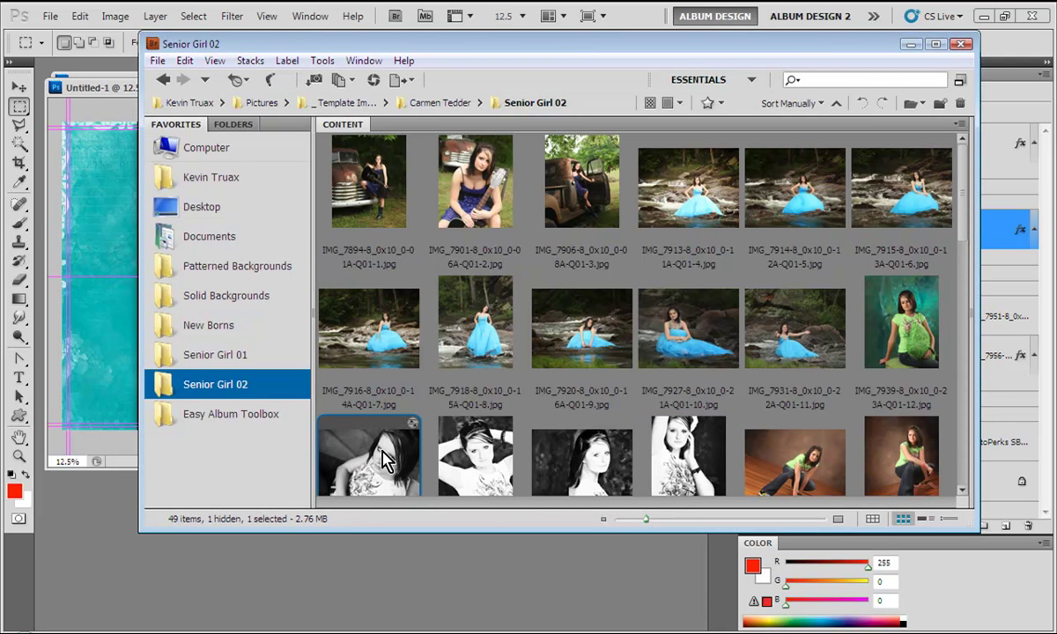
click(588, 472)
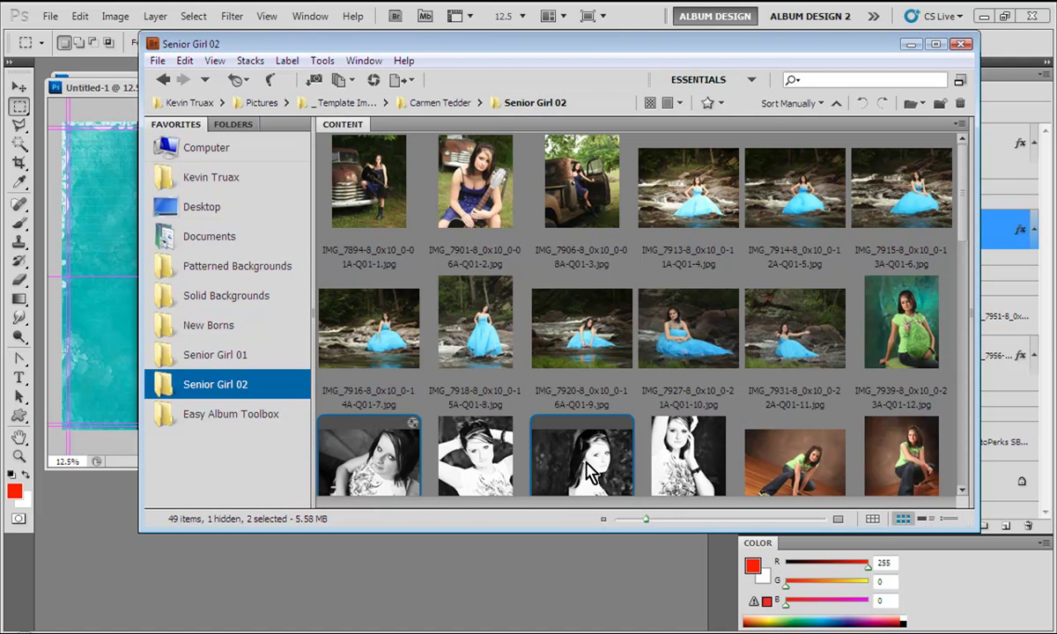
click(515, 563)
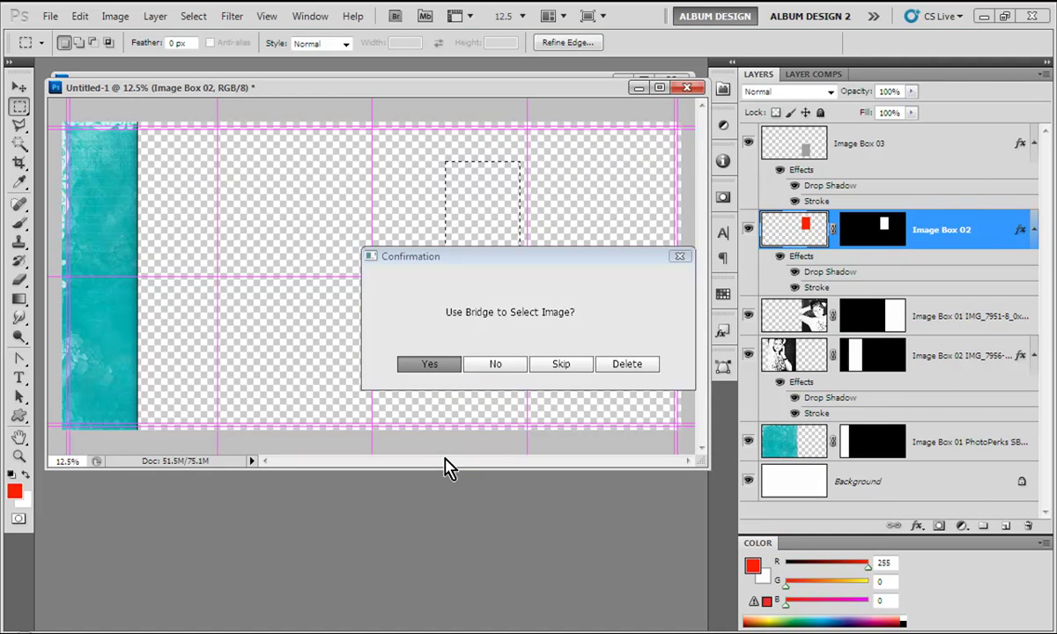
key(Return)
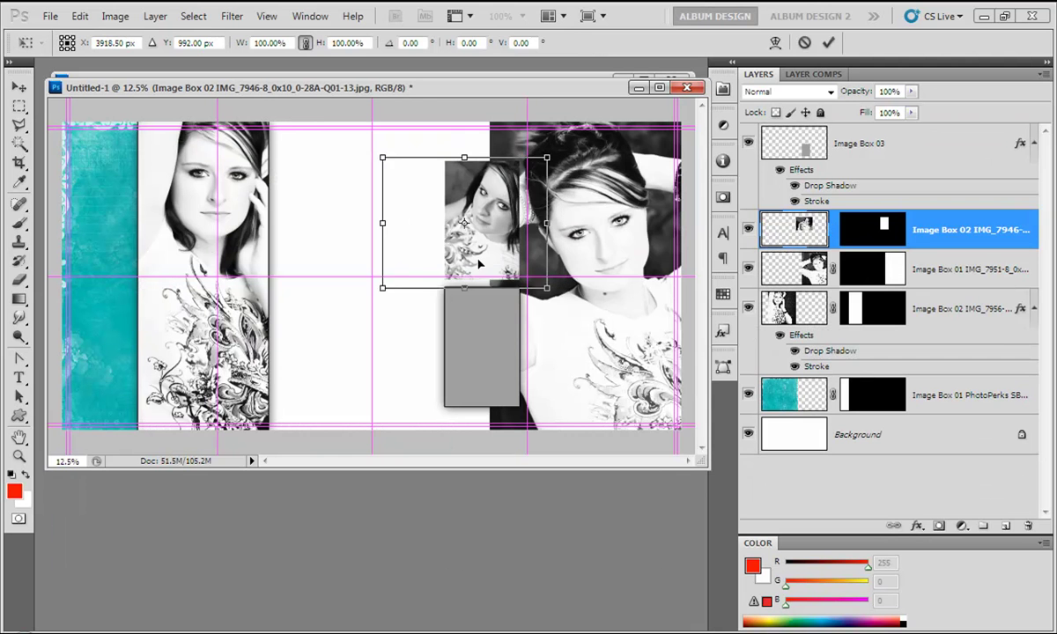
key(Return)
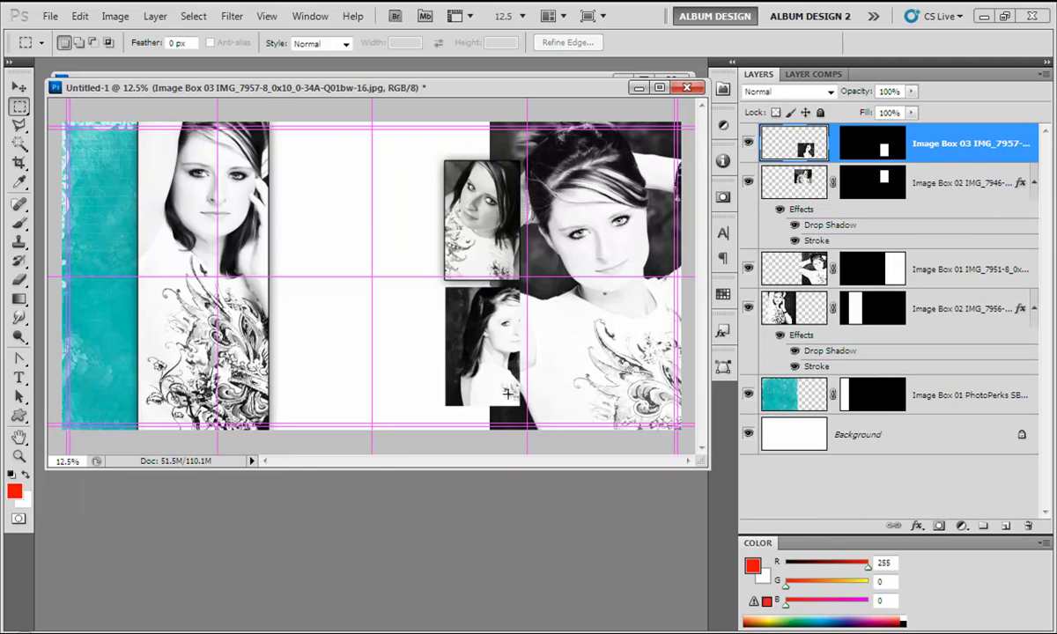
mouse_move(507, 394)
mouse_down()
mouse_move(481, 396)
mouse_move(493, 399)
mouse_up()
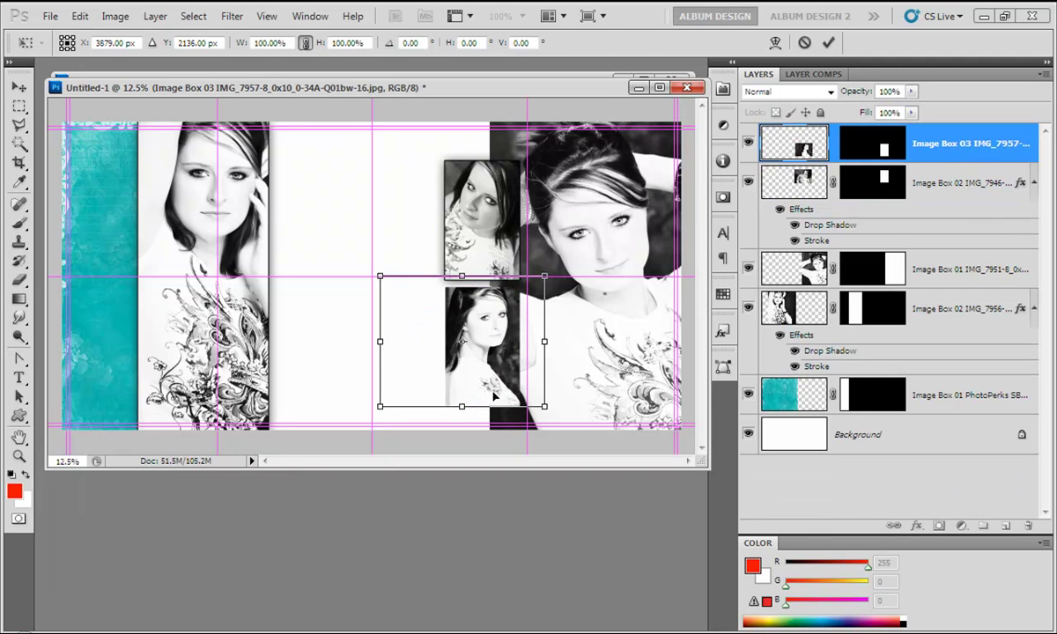
key(Return)
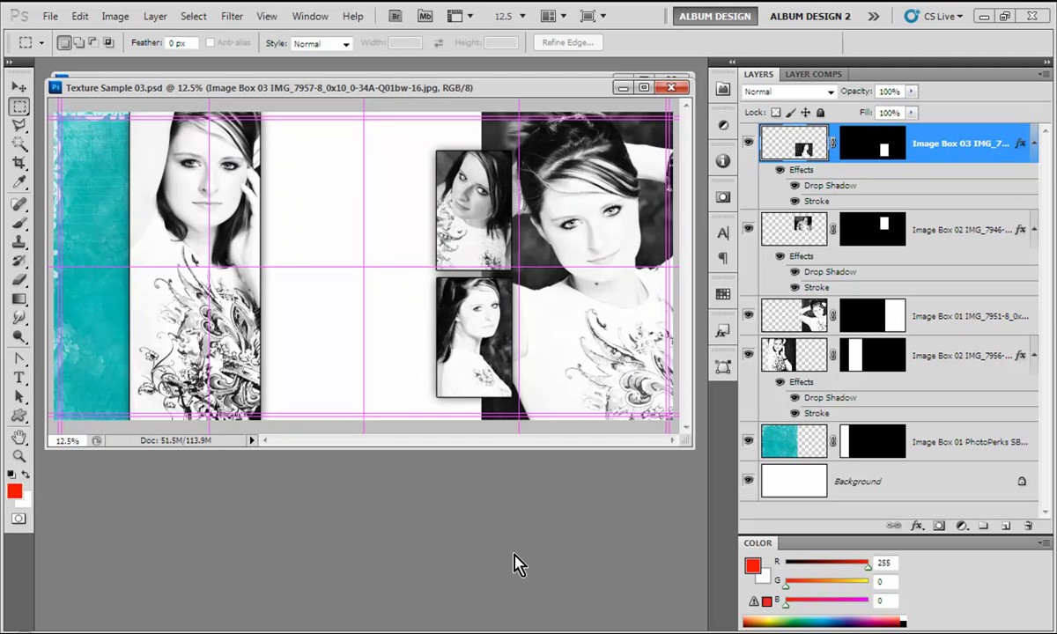
Select the tall portrait's layer, then disable and re-enable its layer mask to examine the full photo behind it.
key(v)
click(183, 197)
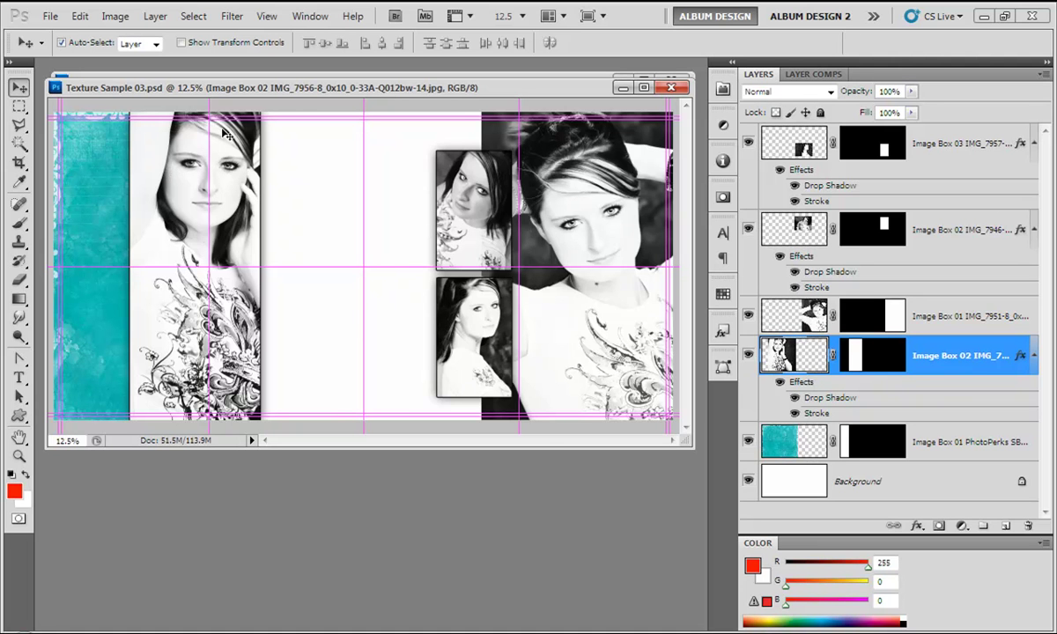
click(869, 360)
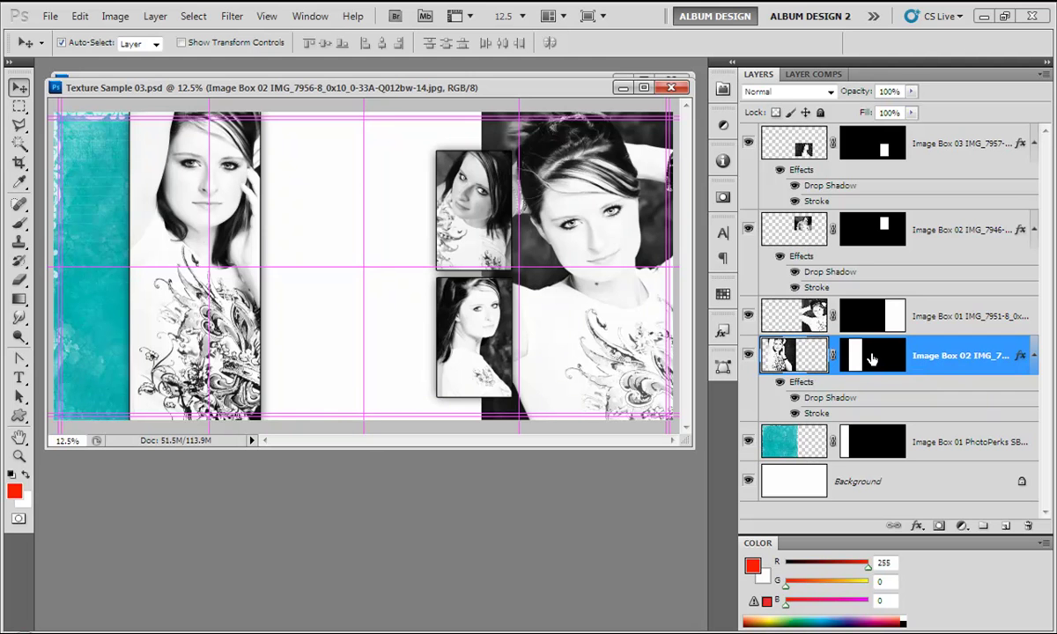
shift+click(870, 358)
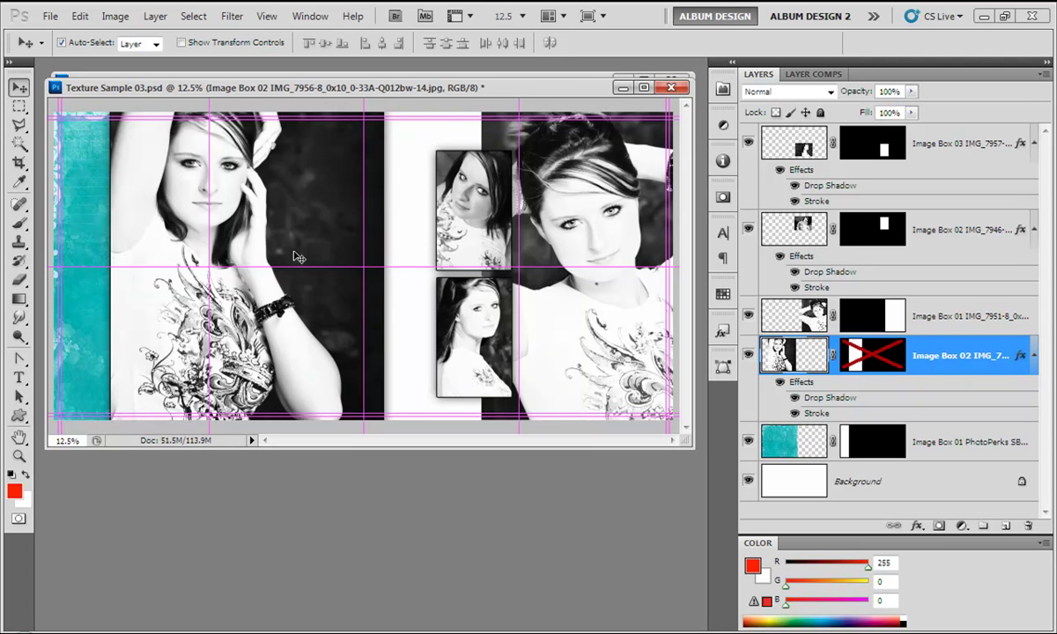
shift+click(878, 355)
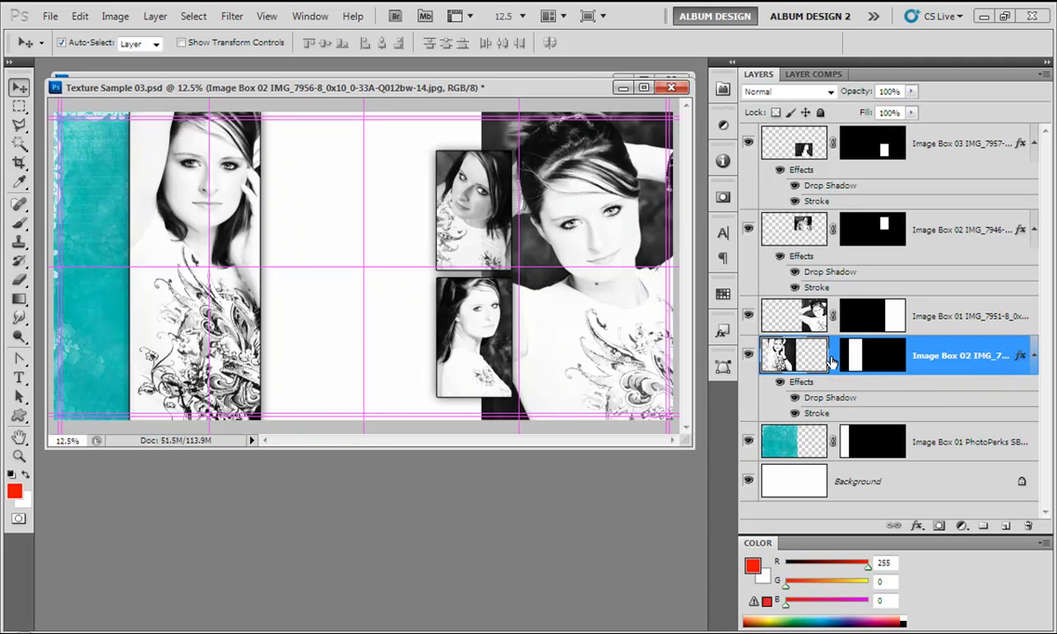
Unlink the tall portrait's mask and stretch it to about 131.75% width and 103.73% height, extending past the spread's lower edge.
click(832, 356)
click(875, 357)
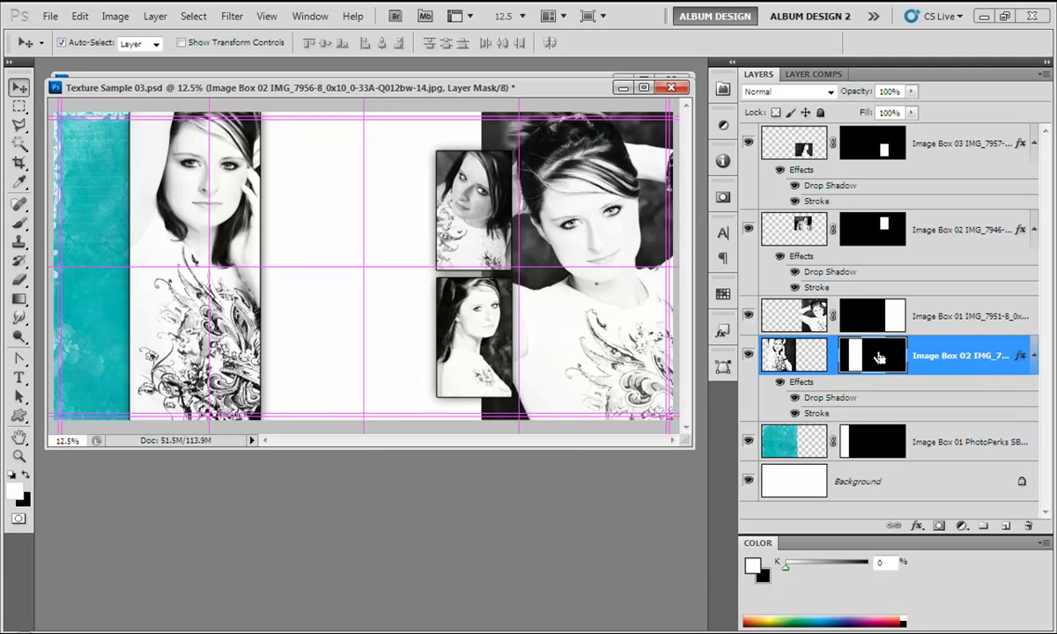
key(ctrl+t)
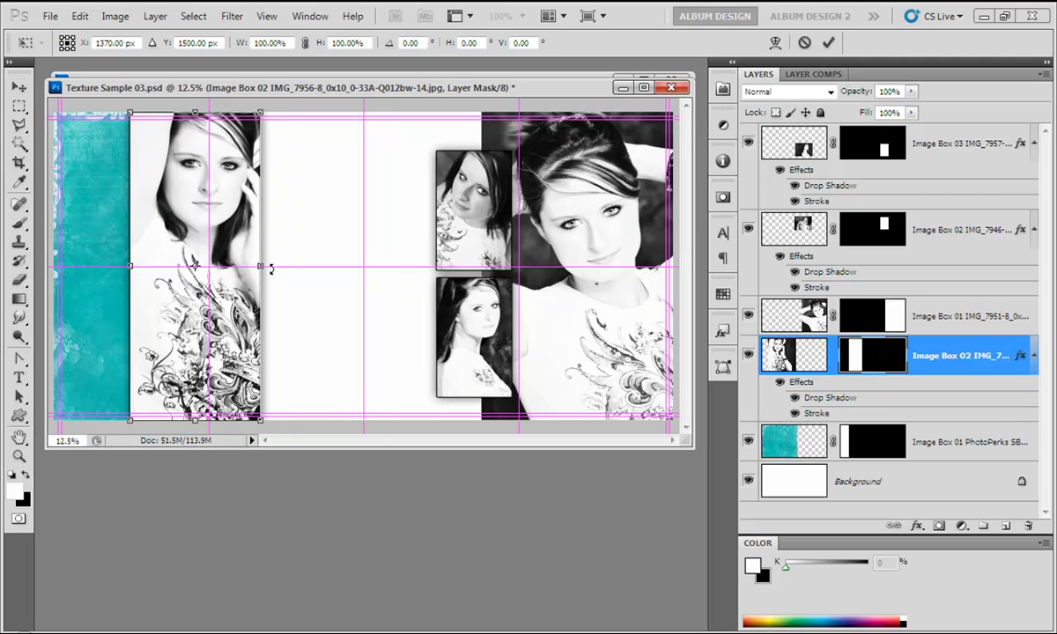
drag(260, 270, 302, 267)
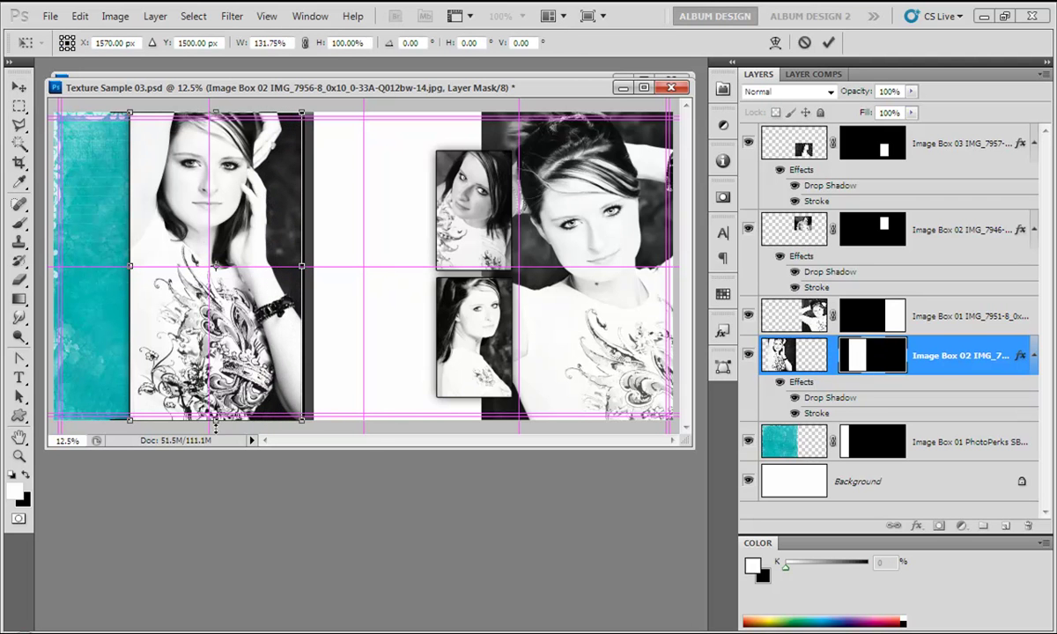
drag(216, 420, 216, 433)
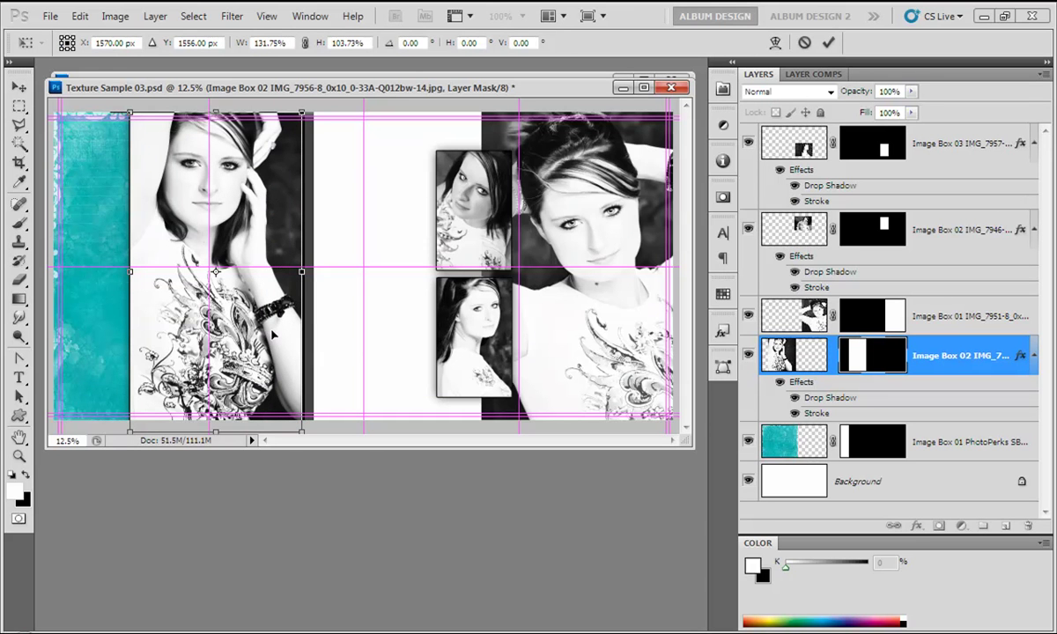
key(Return)
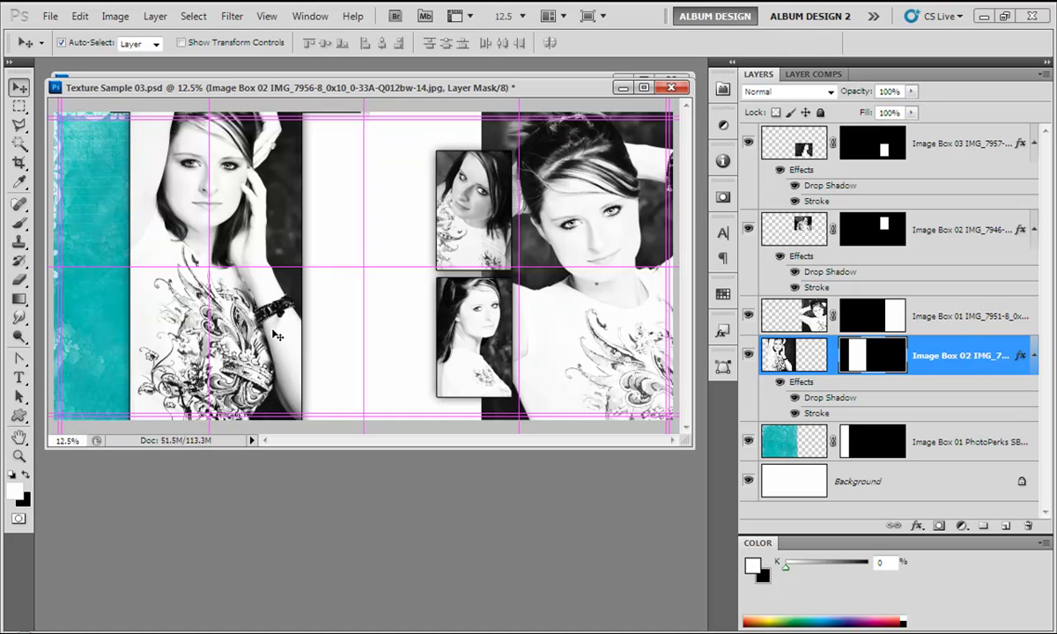
Extend the tall portrait's mask past the spread's upper edge, scaling its height to about 102.83%.
key(ctrl+t)
drag(216, 111, 216, 104)
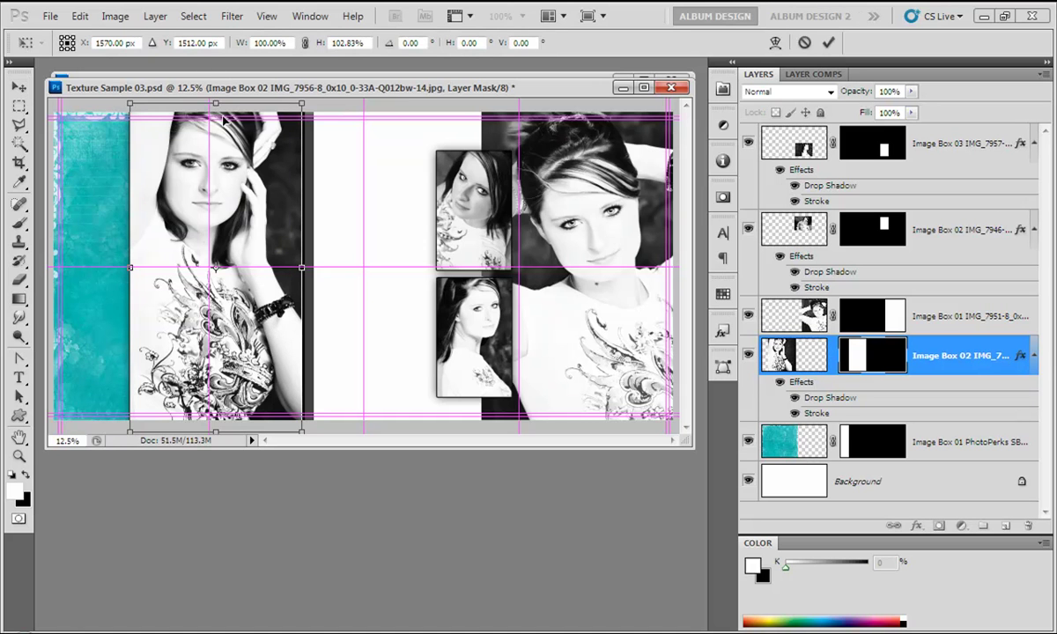
key(Return)
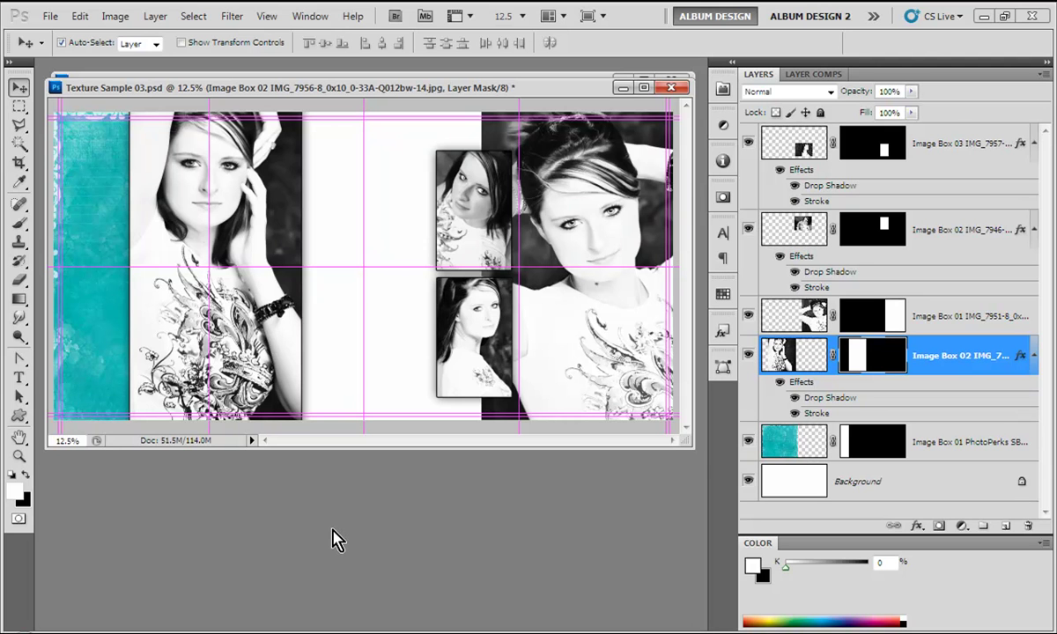
Unlink the teal texture layer's mask and widen it to about 450.54%, uncovering the whole texture behind the tall portrait.
click(774, 445)
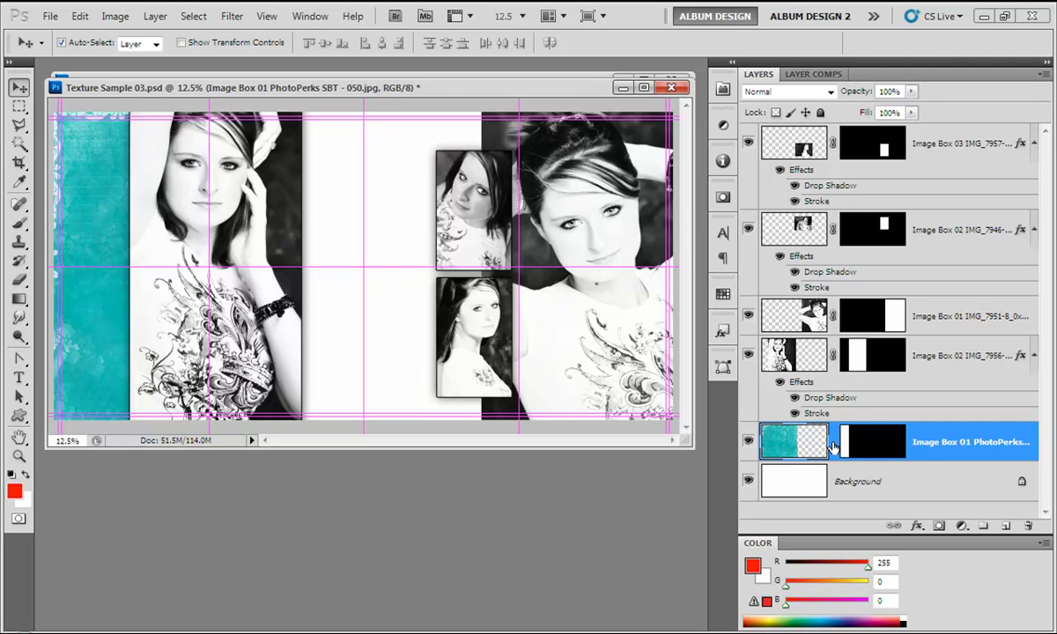
click(870, 446)
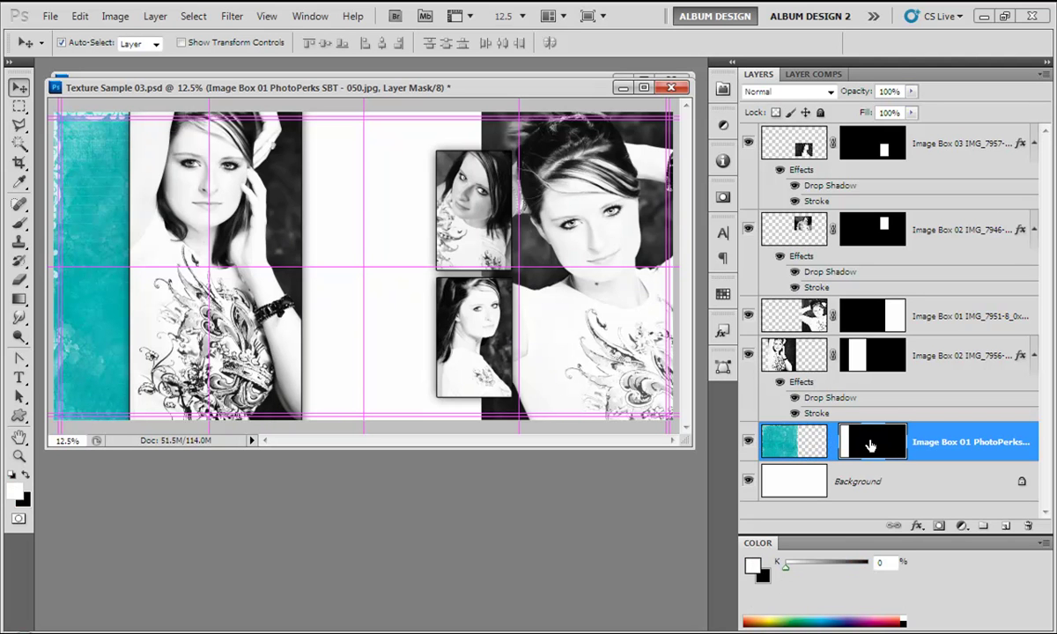
key(ctrl+t)
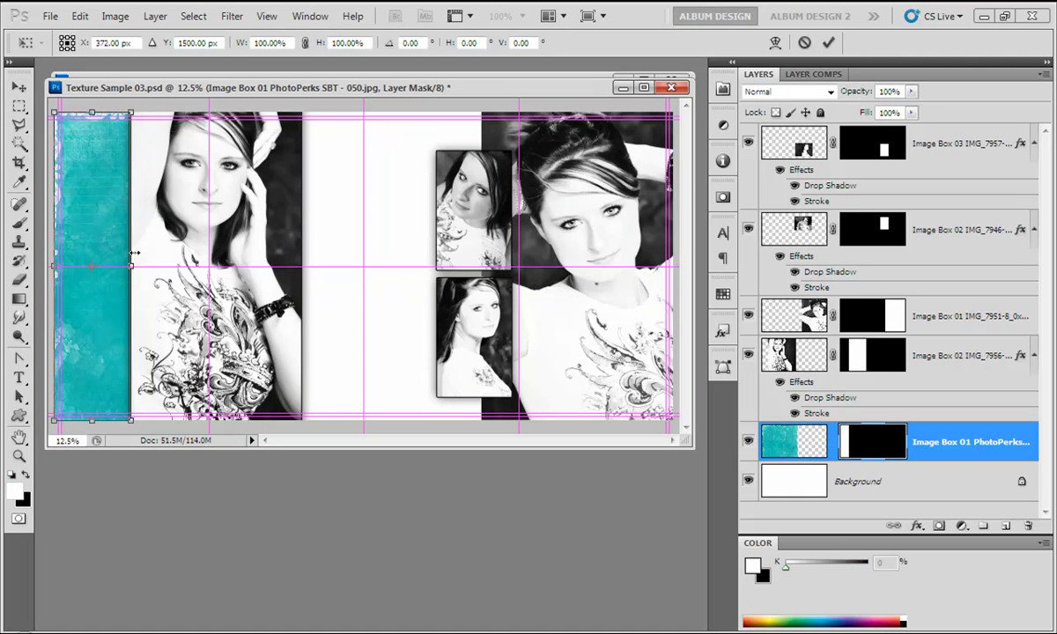
drag(131, 265, 405, 284)
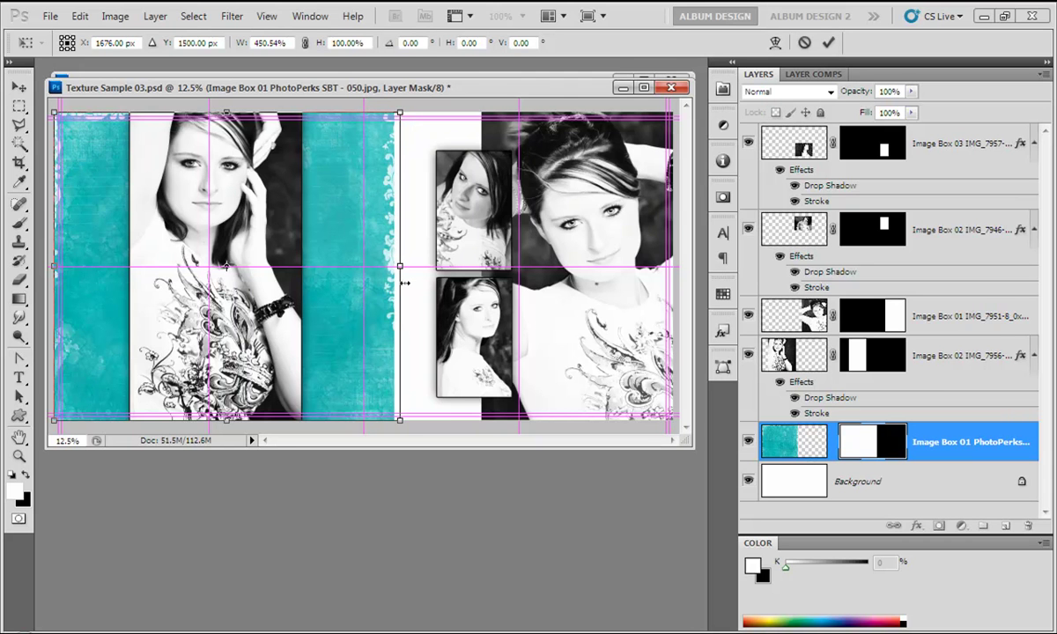
key(Return)
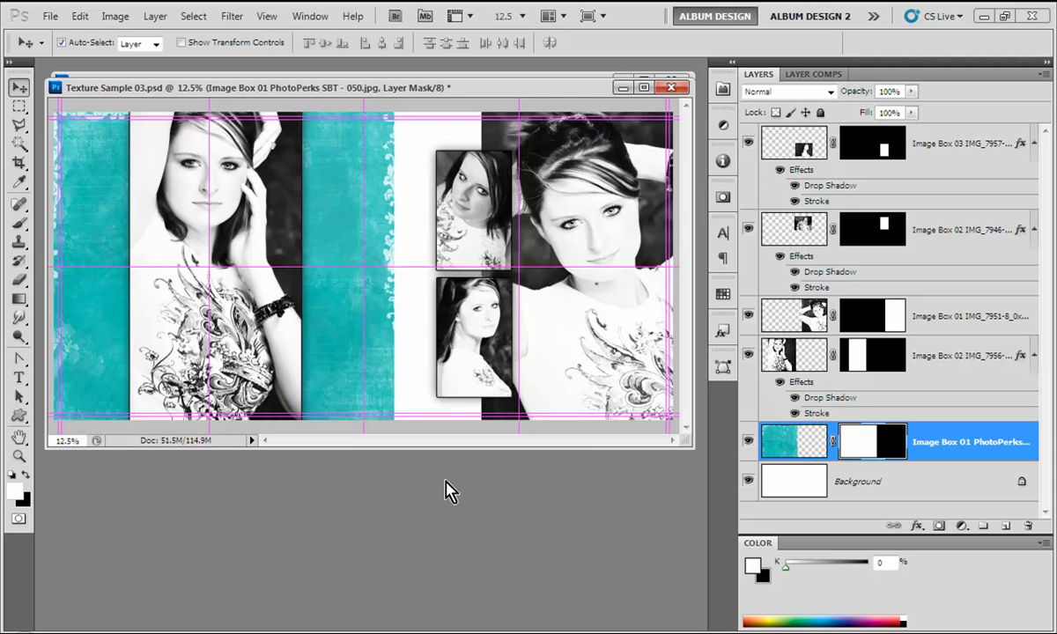
Reset the default colours and fill the Background layer with black.
click(860, 490)
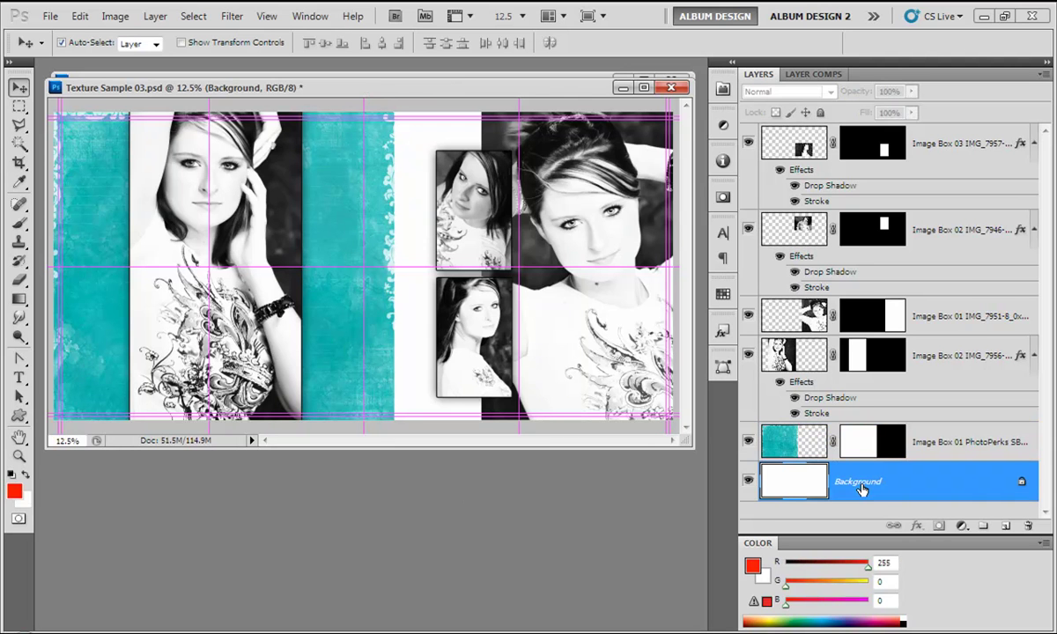
key(d)
key(alt+BackSpace)
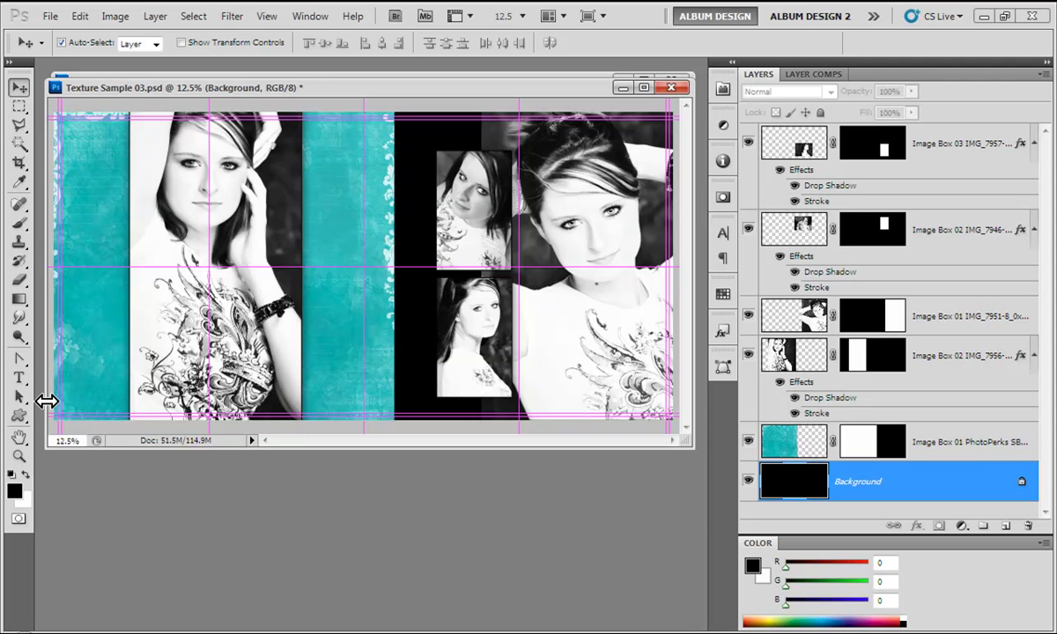
With the teal texture layer active, select the whole canvas, copy the selected area to the clipboard, and clear the selection.
key(ctrl+0)
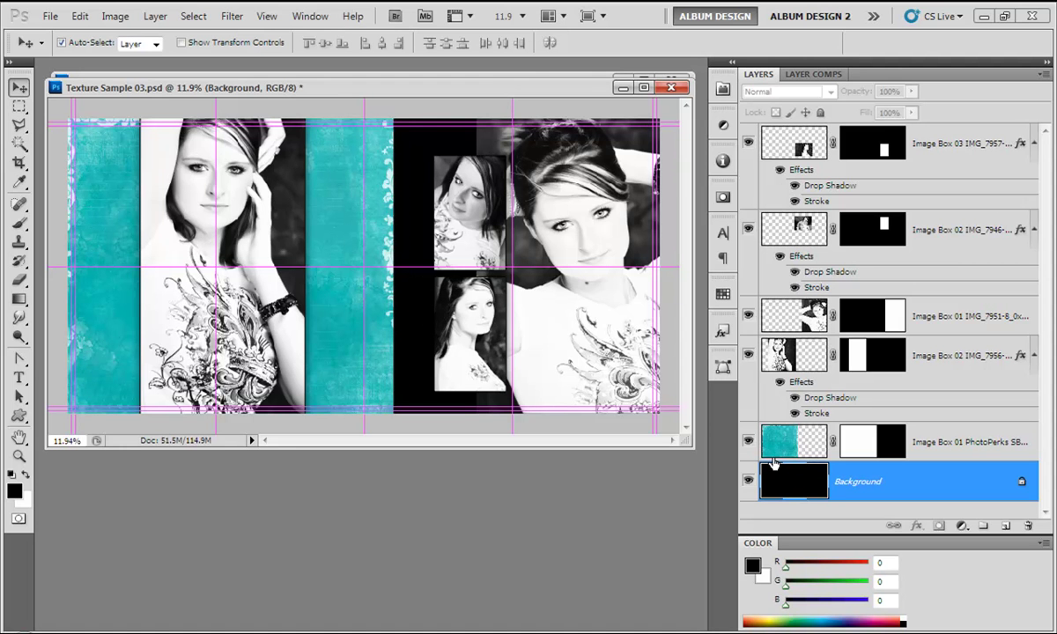
click(784, 448)
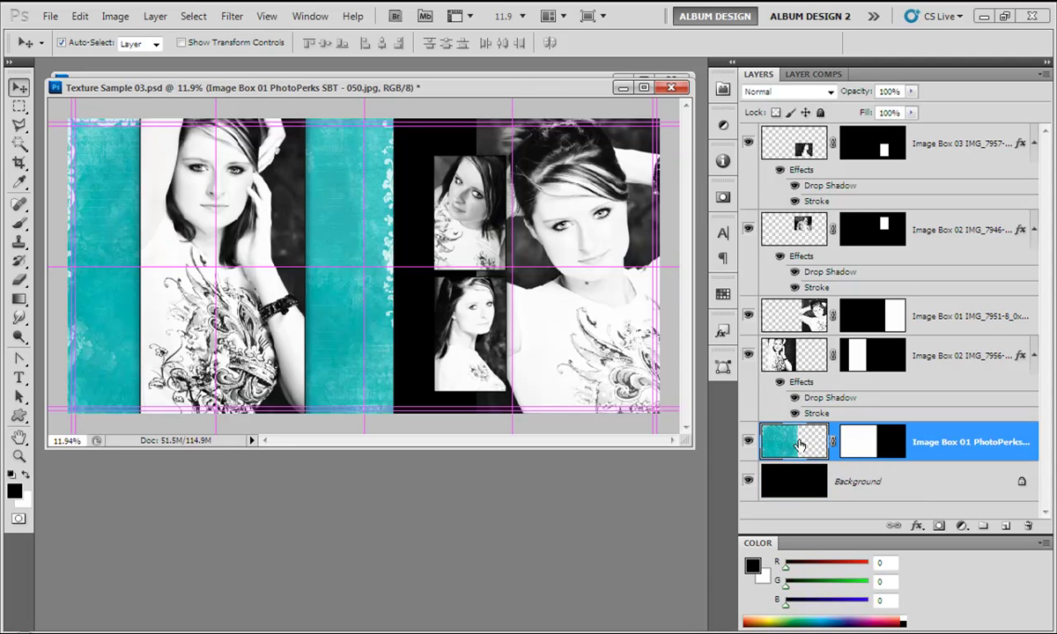
click(194, 18)
click(203, 35)
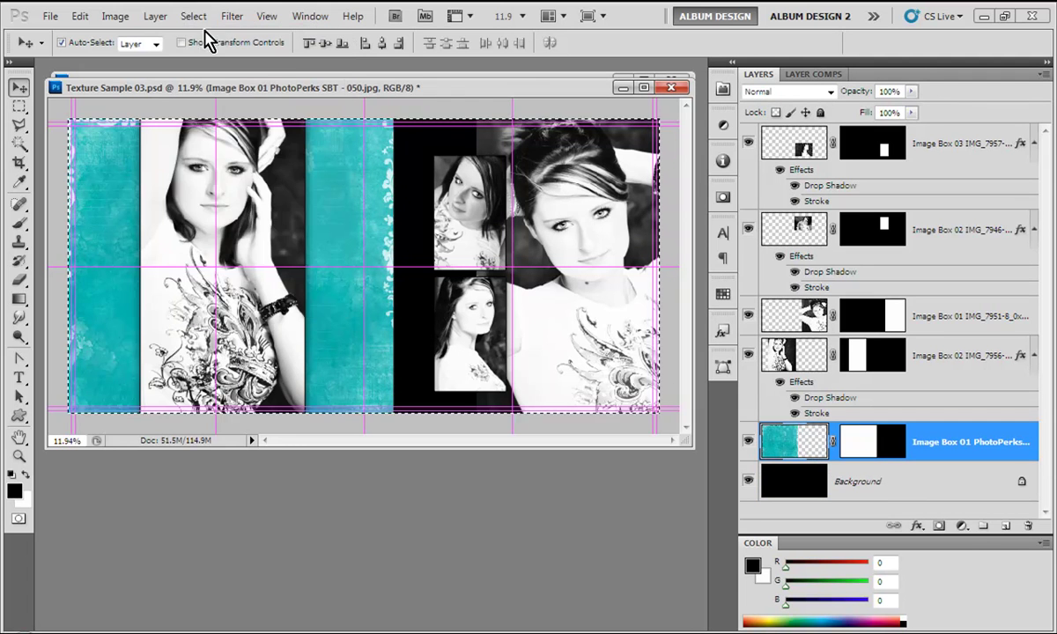
click(81, 16)
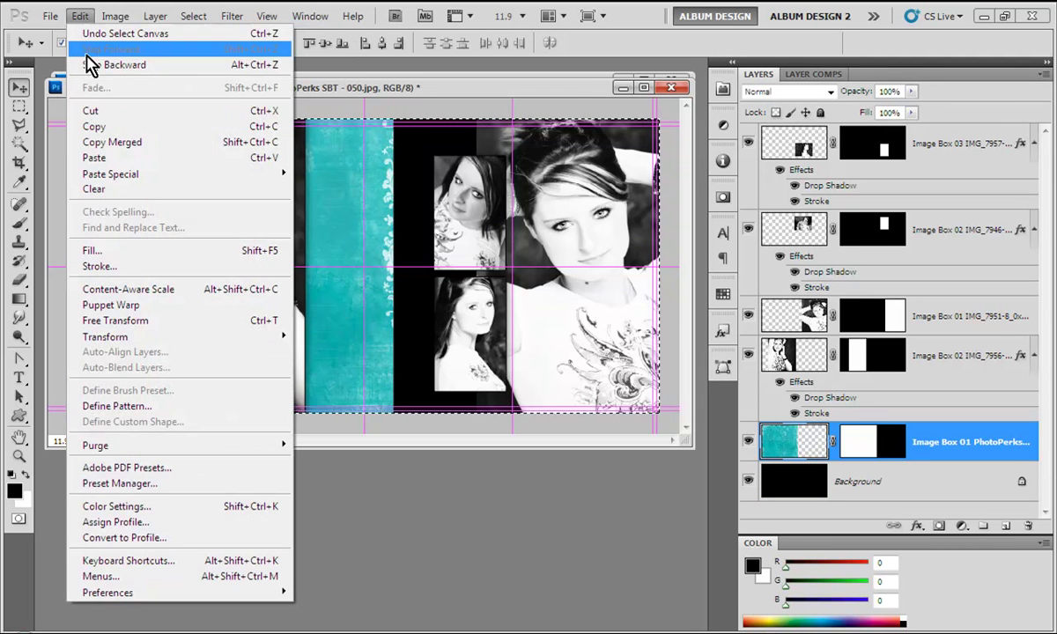
click(114, 142)
key(ctrl+v)
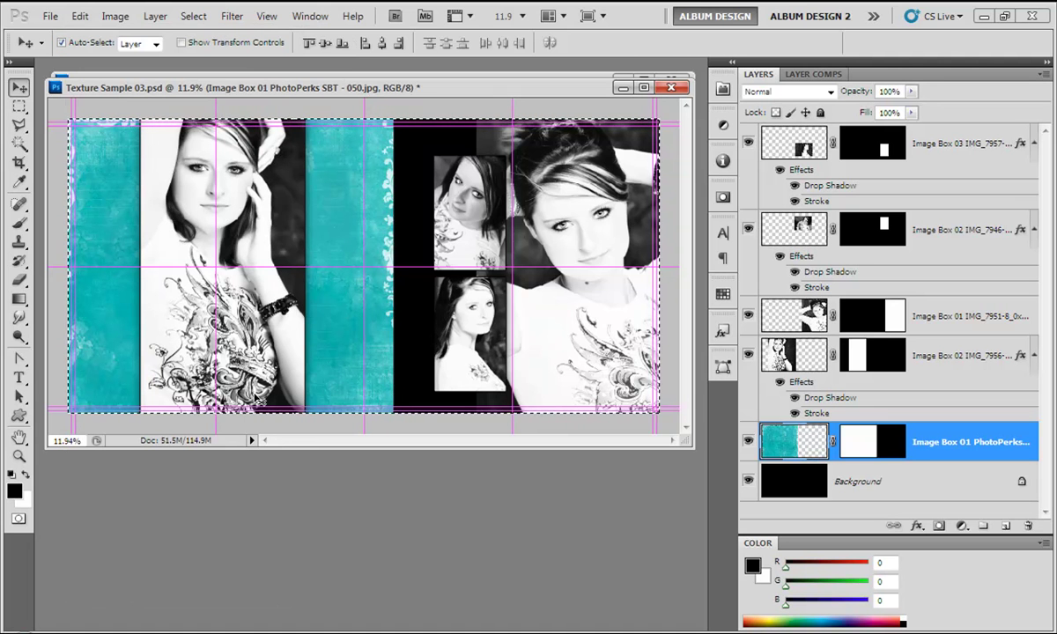
Disable and re-enable the teal texture layer's mask to compare the spread with and without it.
click(867, 445)
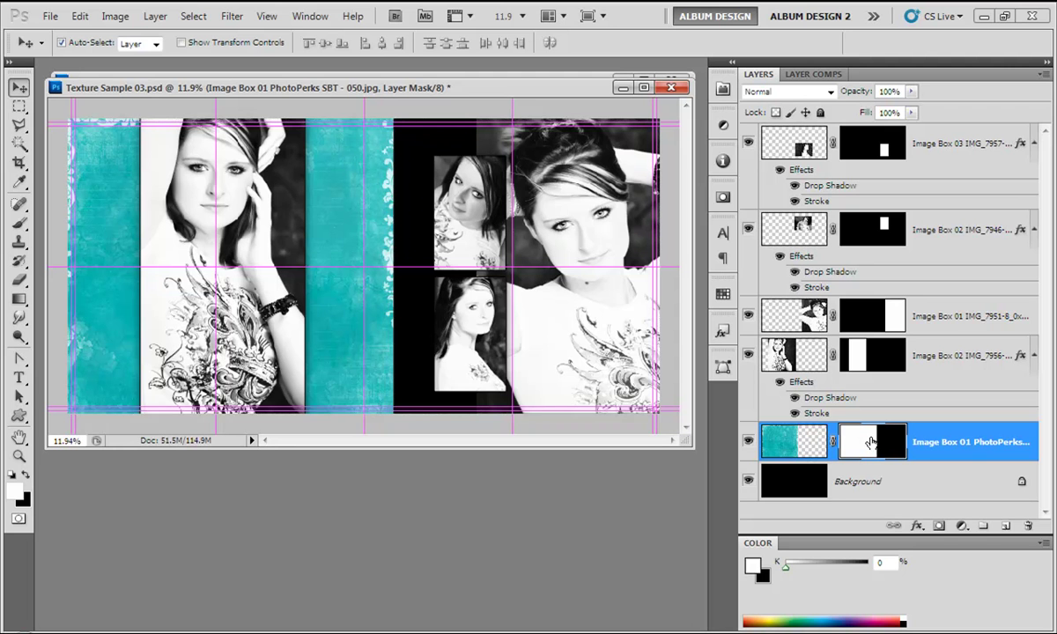
shift+click(870, 442)
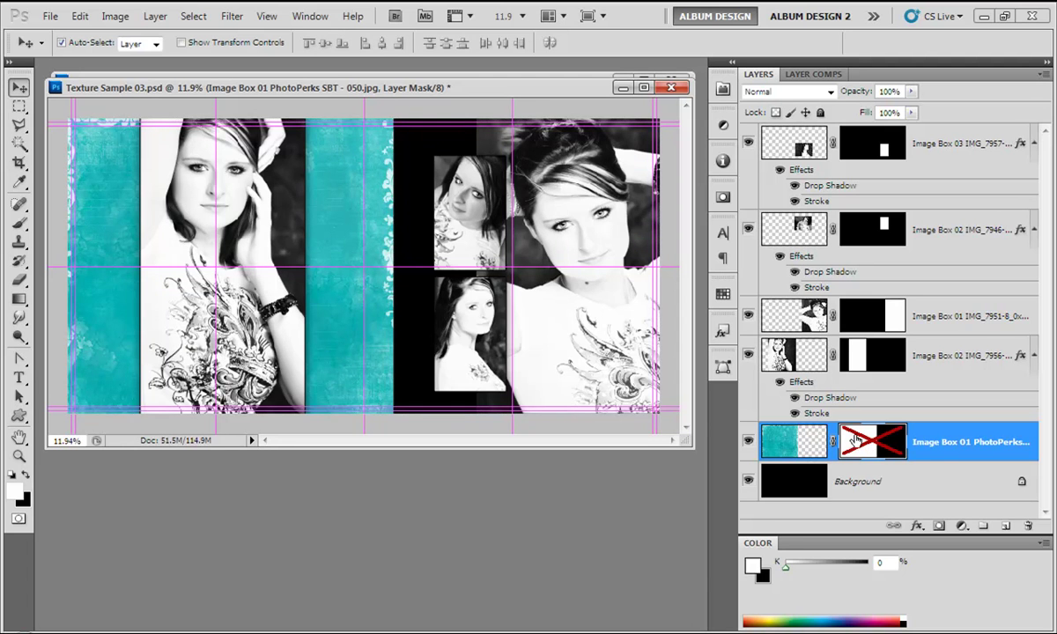
shift+click(868, 443)
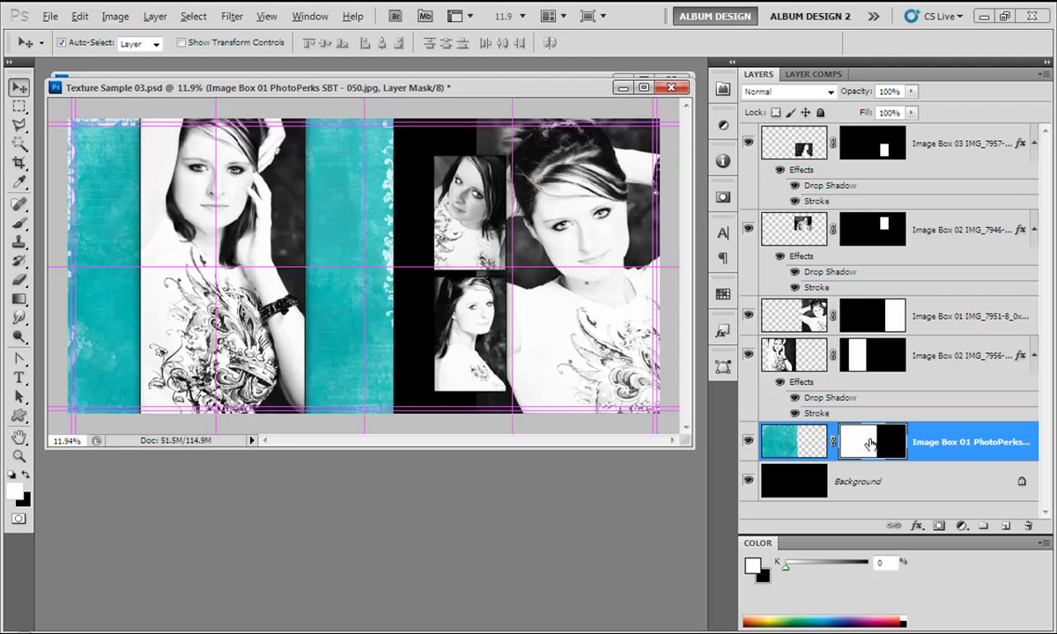
Display the teal texture layer's mask on its own, paste the copied texture into it, and move it to the spread's left edge.
alt+click(869, 443)
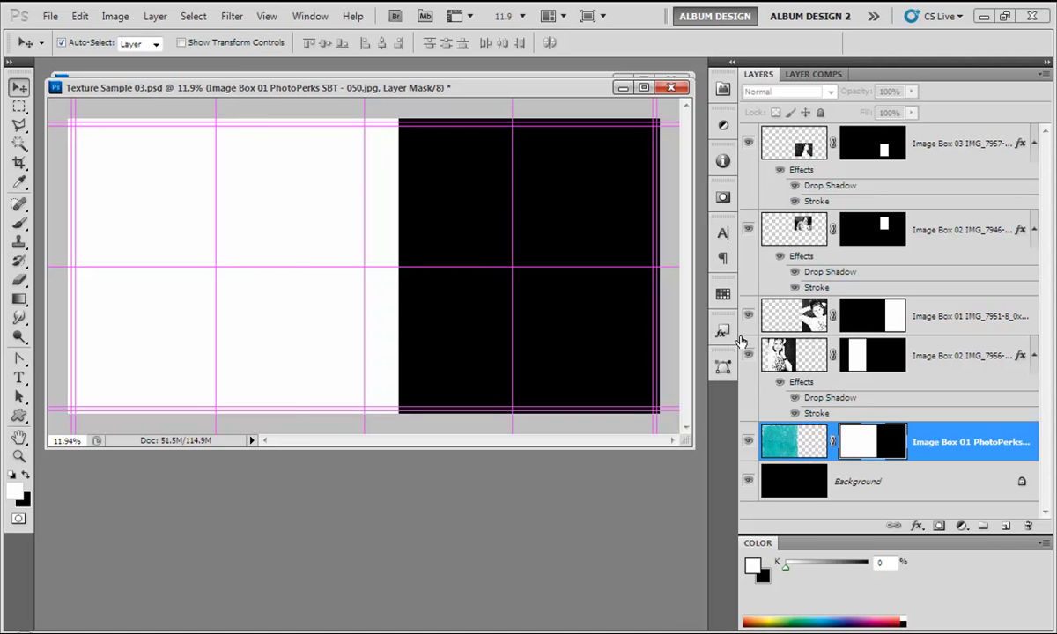
click(86, 19)
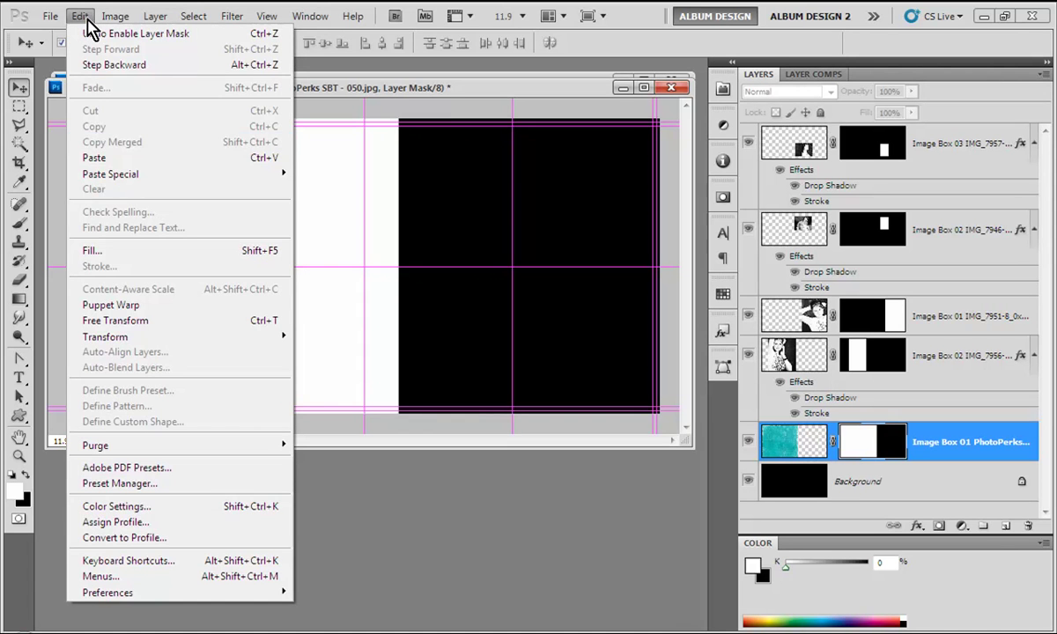
click(116, 158)
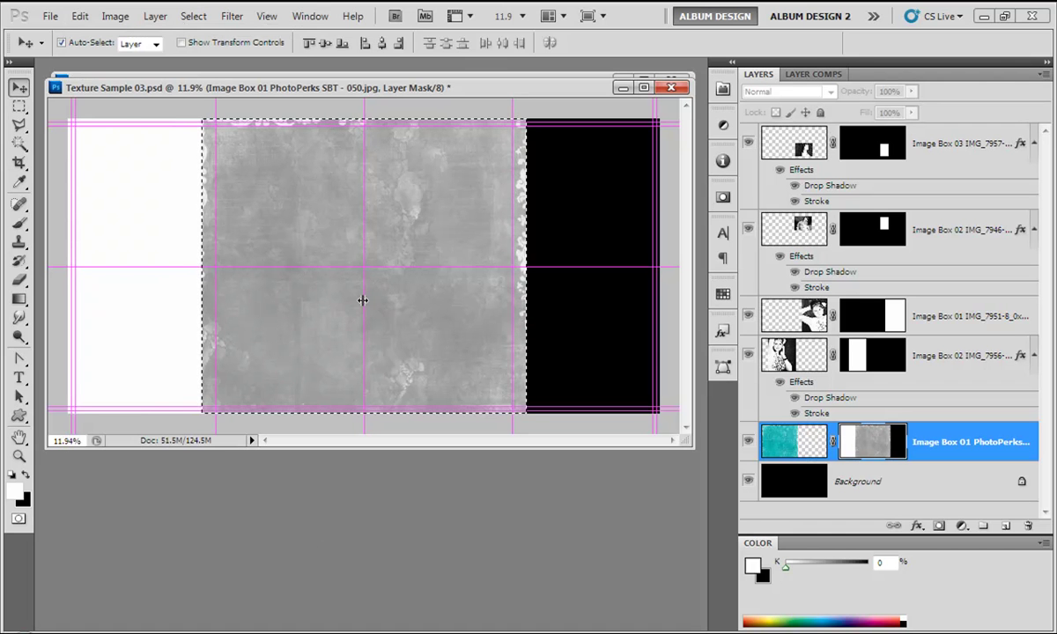
drag(307, 180, 200, 184)
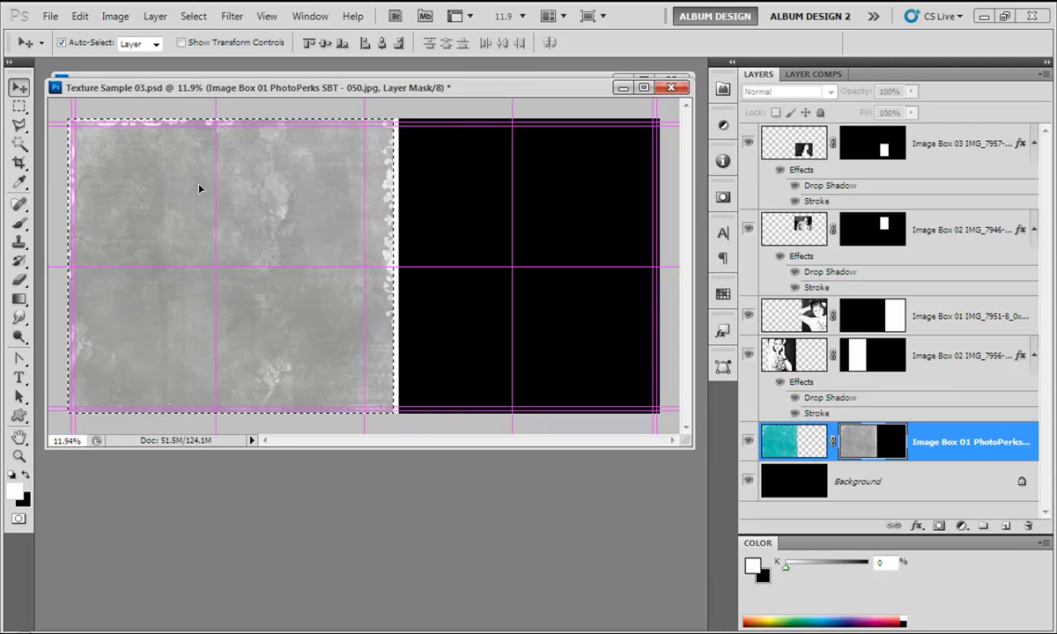
Widen the pasted texture to 101.52% to cover the mask's white area, clear the selection, and hide the guides.
key(ctrl+t)
drag(400, 266, 402, 258)
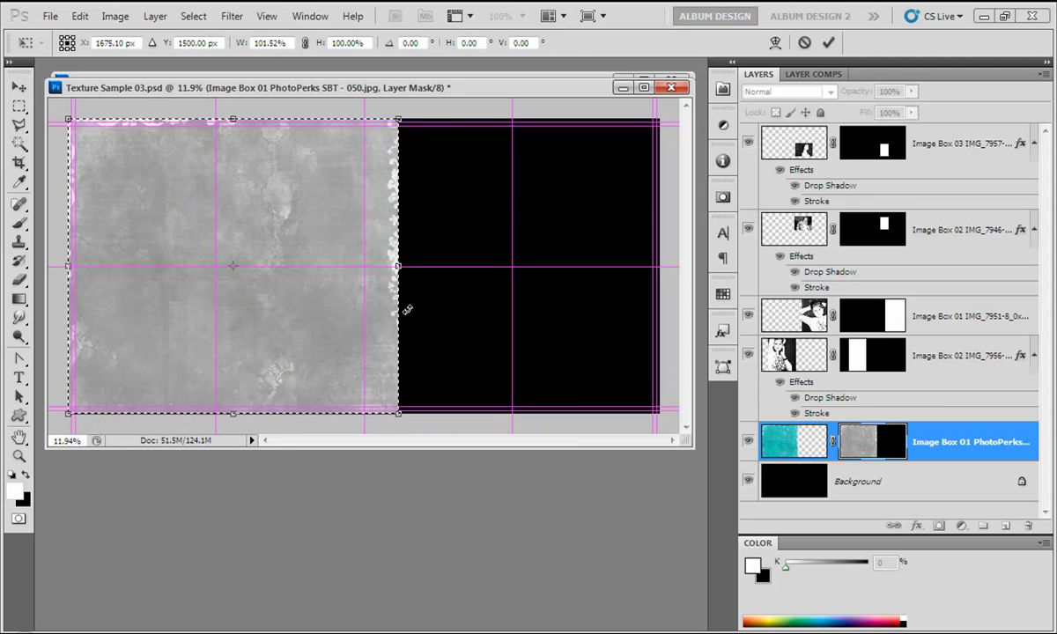
key(Return)
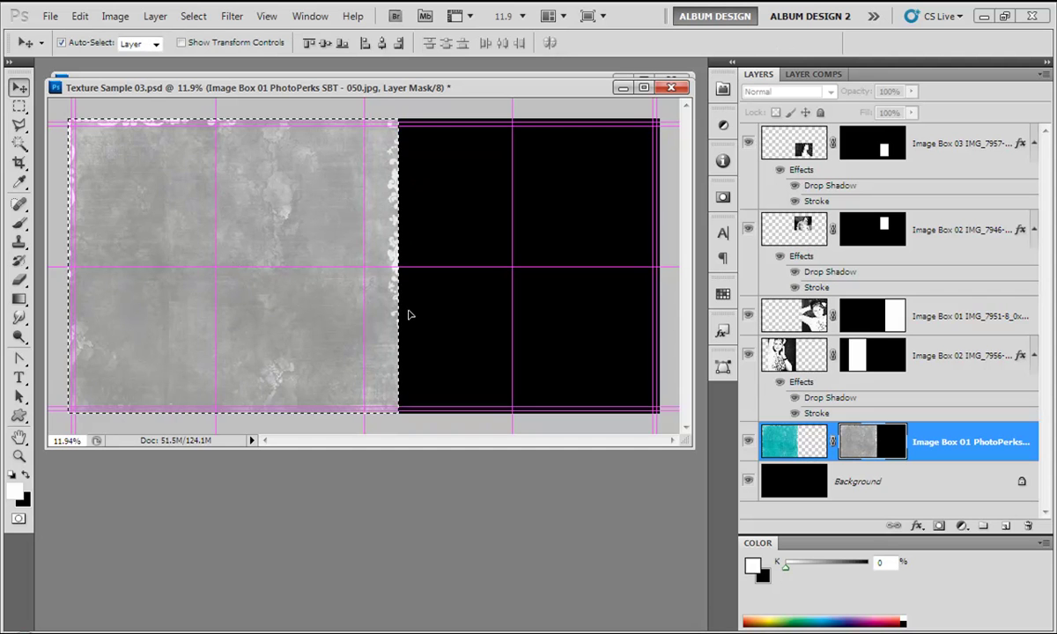
key(ctrl+d)
key(ctrl+semicolon)
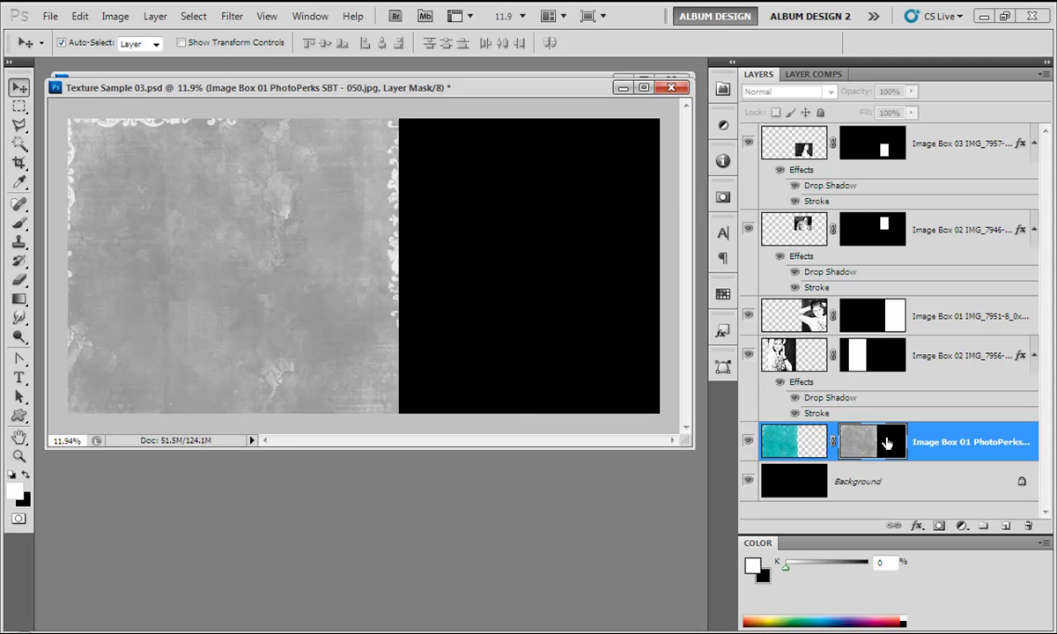
Return to the full spread and invert the teal texture layer's mask.
click(777, 447)
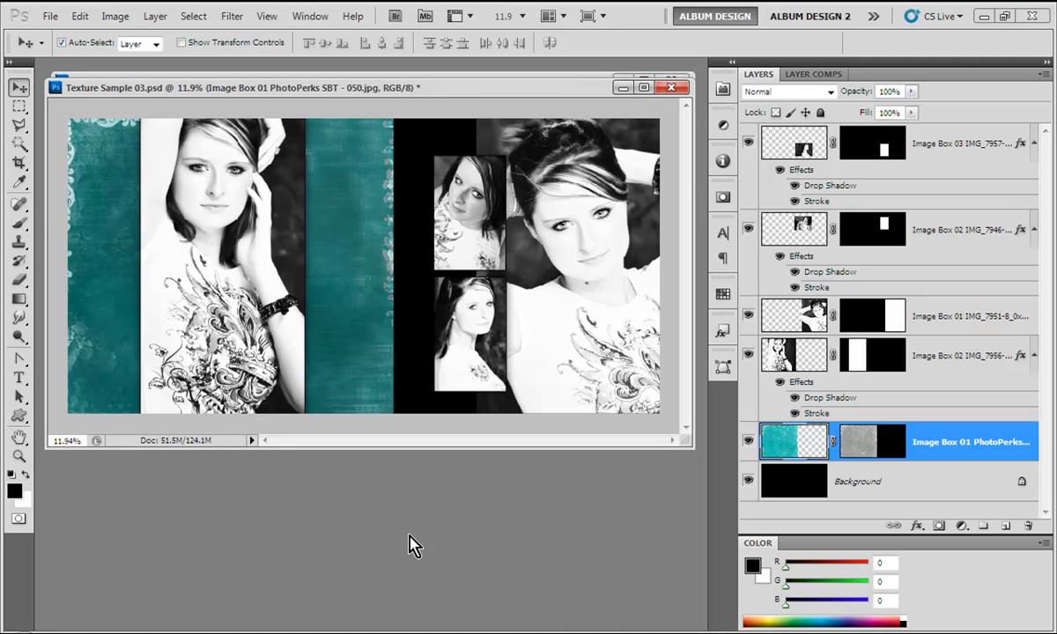
click(859, 446)
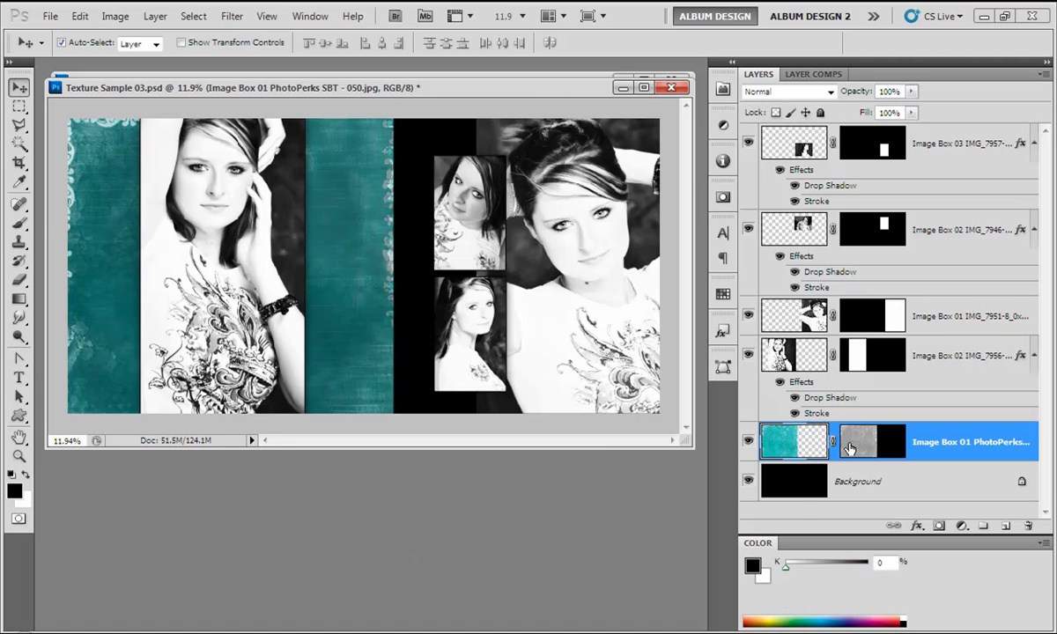
key(x)
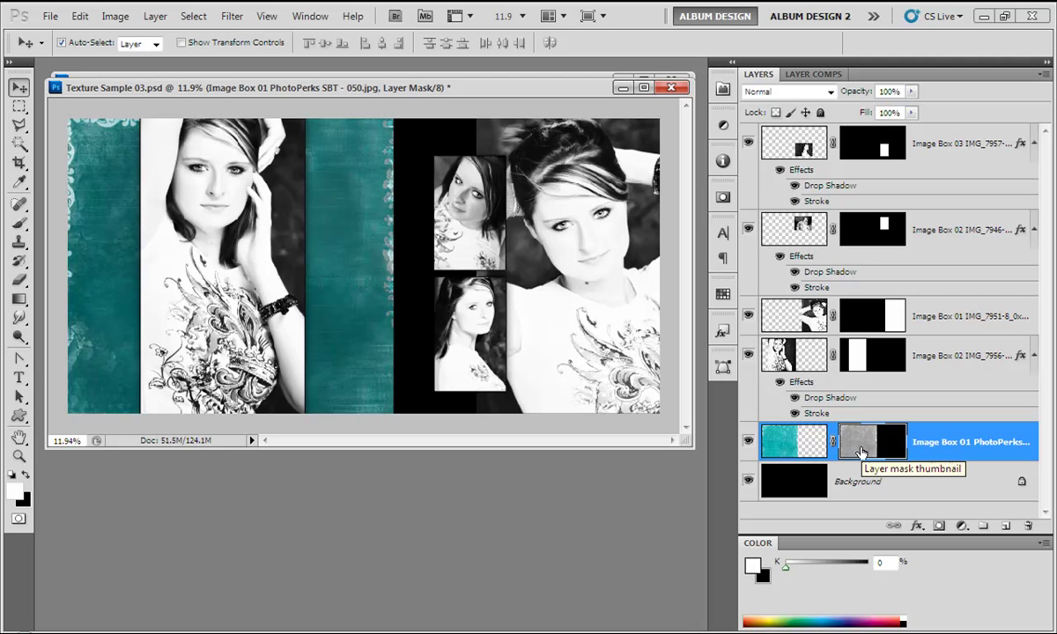
key(ctrl+i)
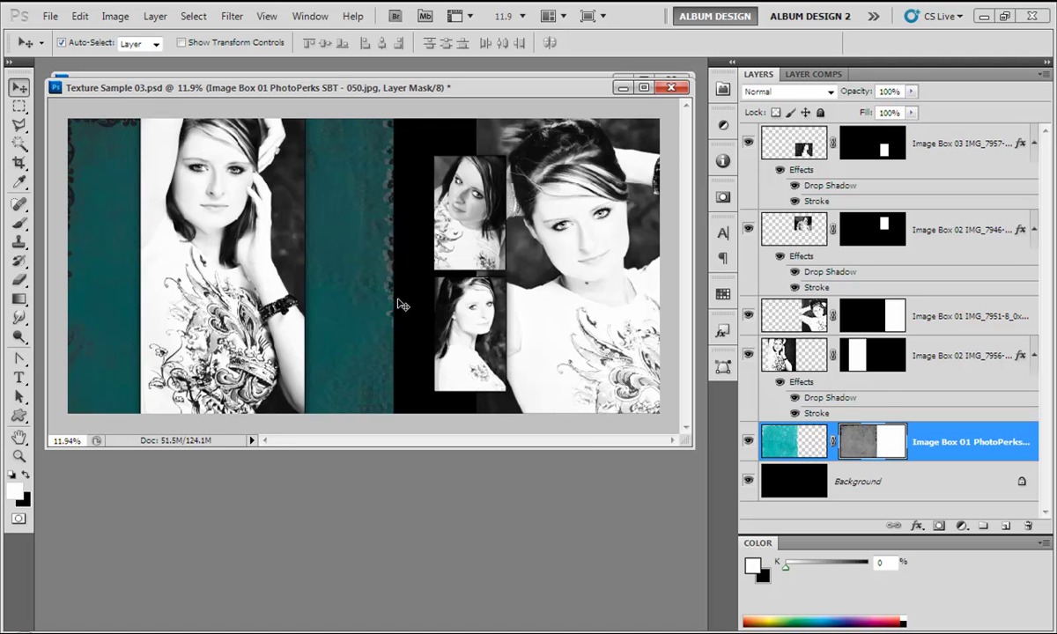
Display the texture mask on its own and invert it back and forth to compare its light and dark areas.
alt+click(863, 437)
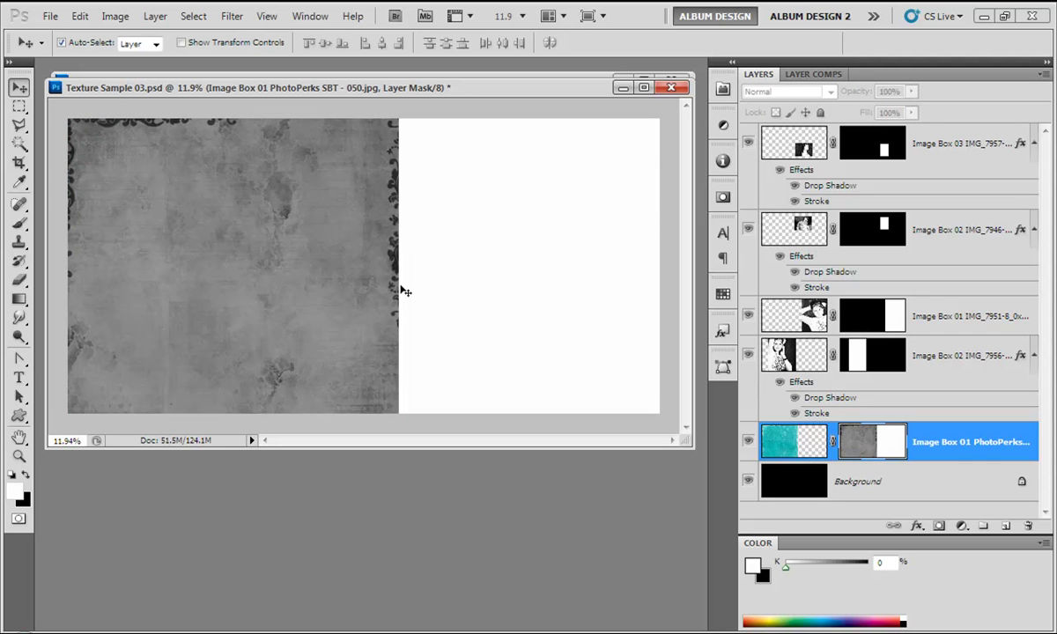
key(ctrl+i)
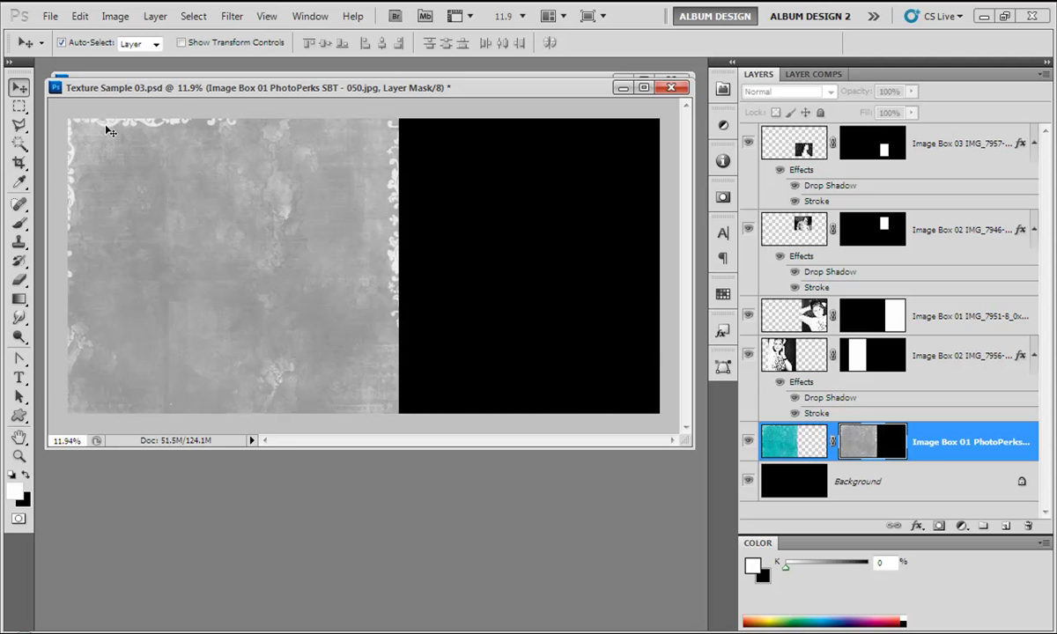
key(ctrl+i)
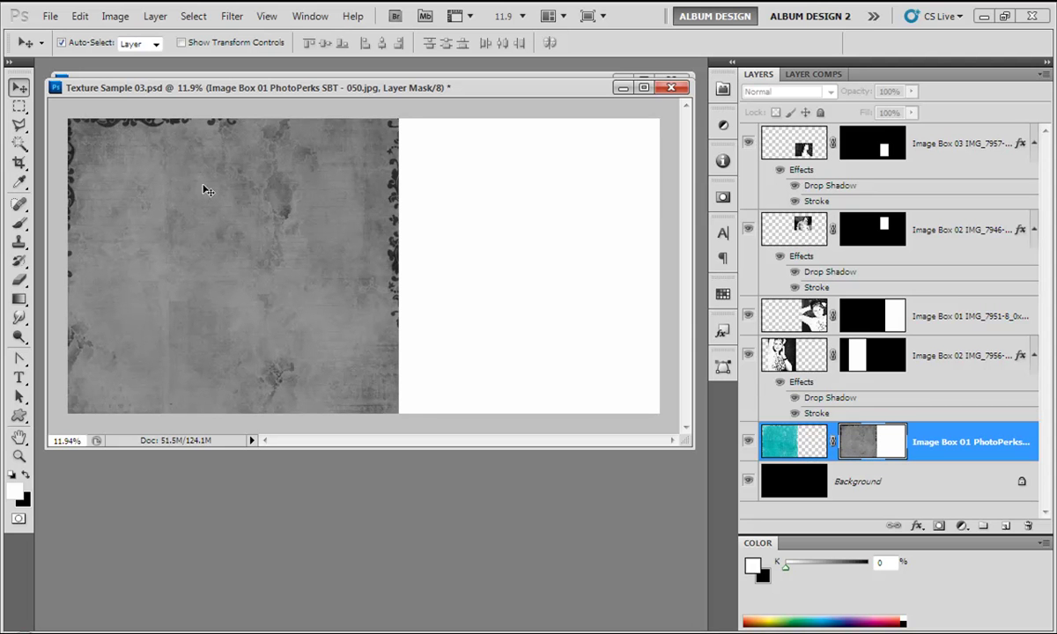
key(ctrl+i)
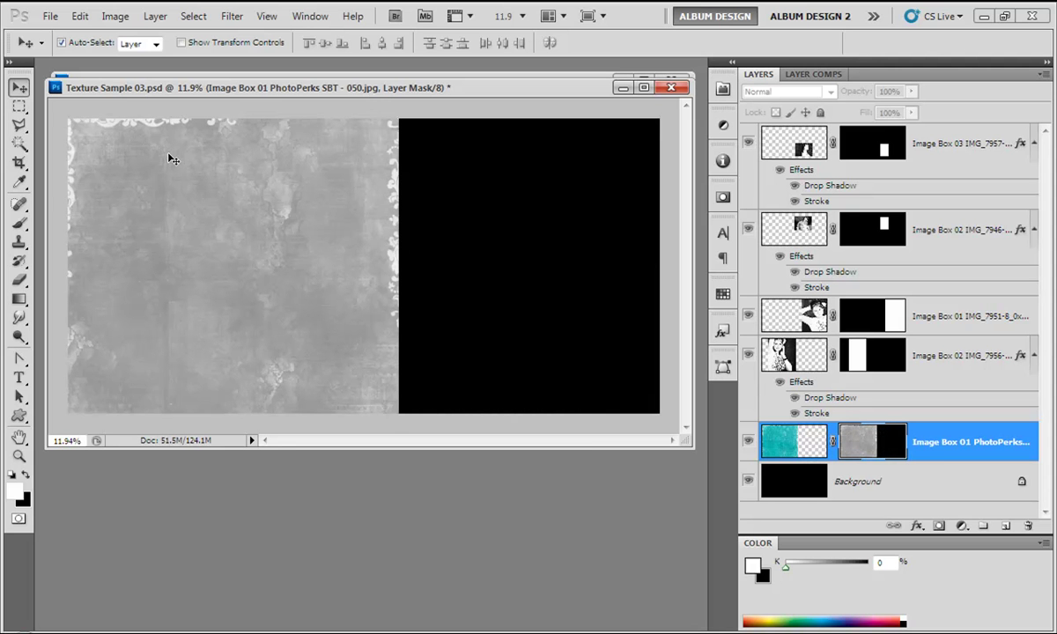
key(ctrl+i)
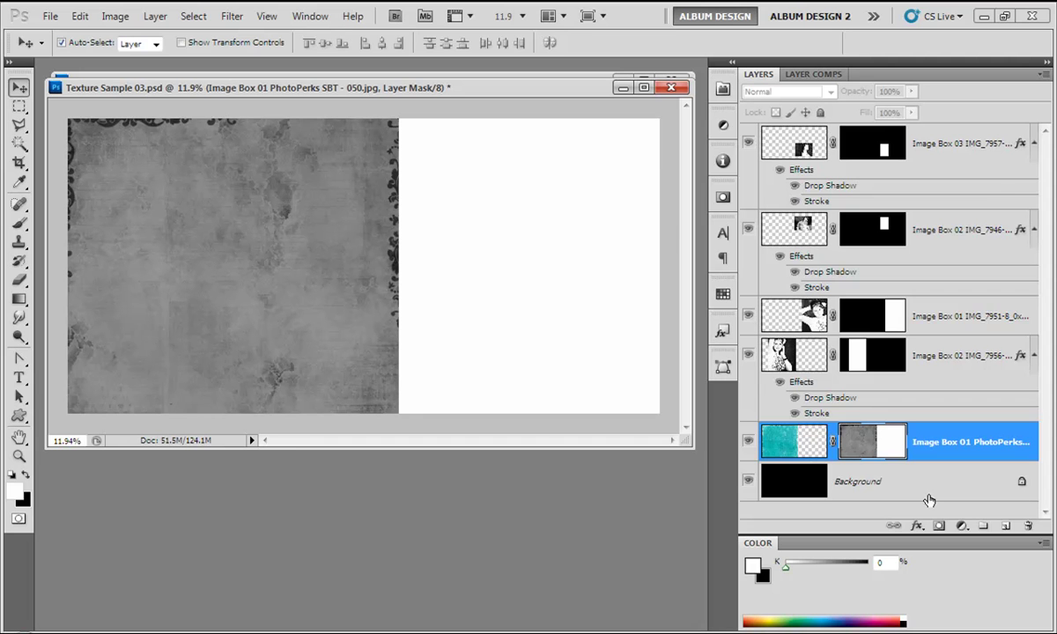
key(ctrl+l)
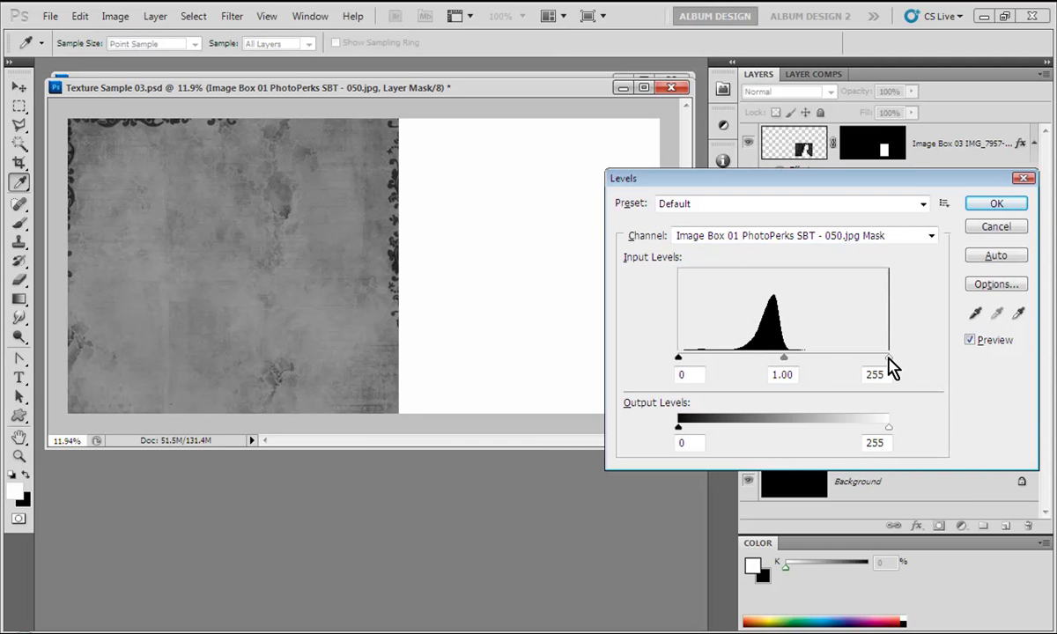
mouse_move(887, 357)
mouse_down()
mouse_move(795, 358)
mouse_move(890, 358)
mouse_up()
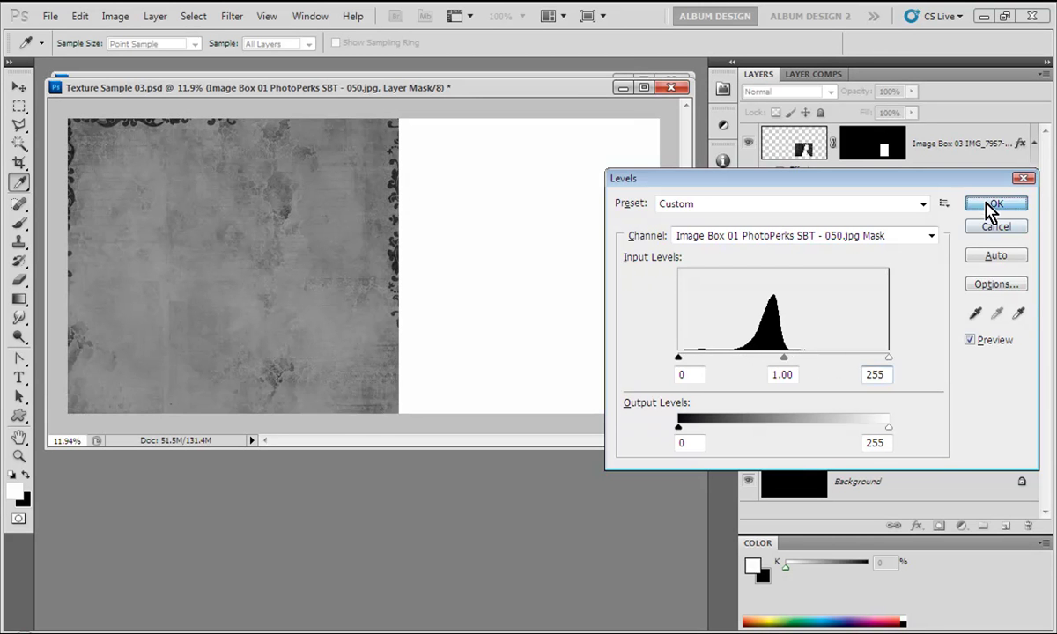
key(Return)
click(783, 437)
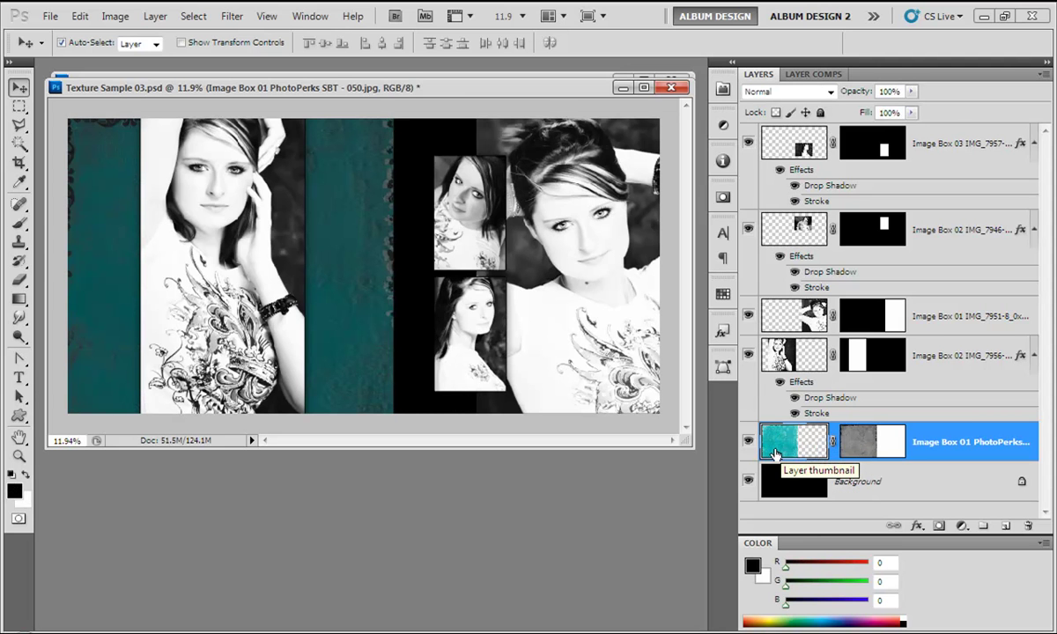
click(781, 449)
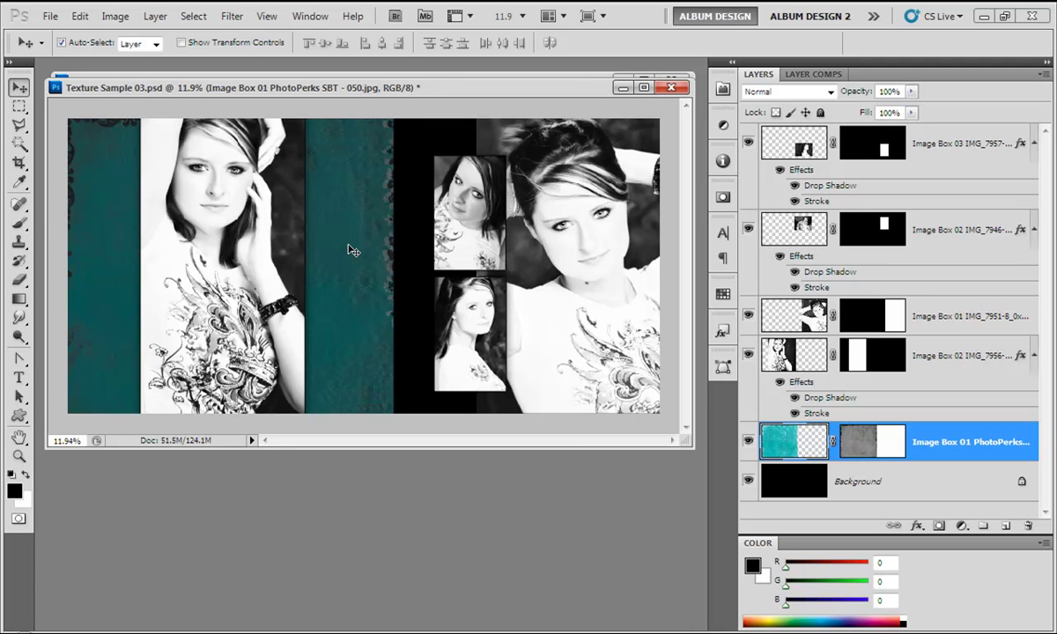
Apply Levels to the texture mask with input levels 22, 0.73 and 117, and return to the full spread.
alt+click(864, 448)
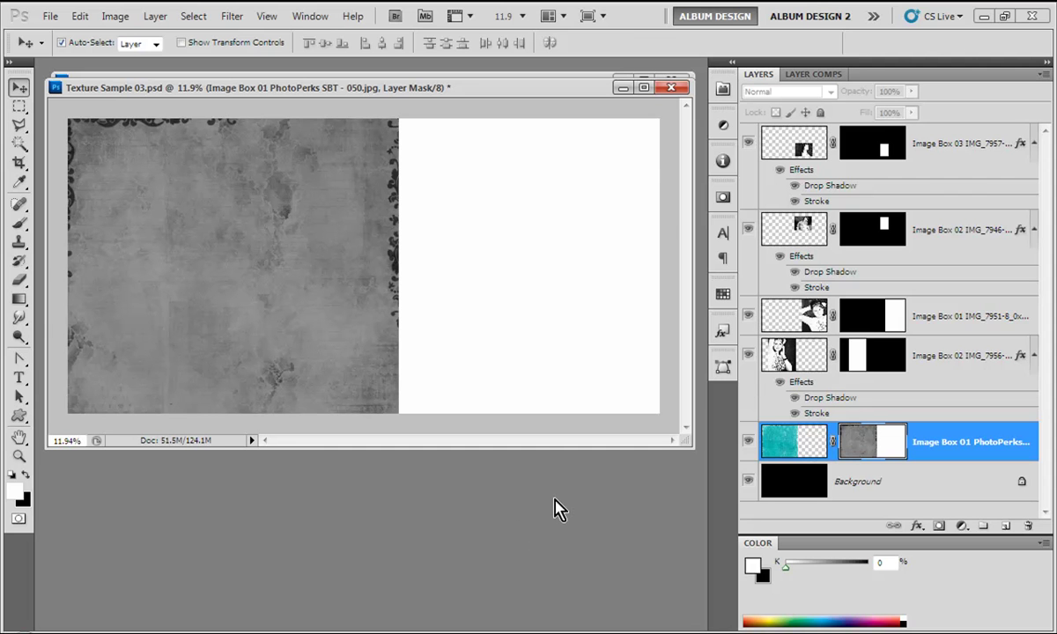
key(ctrl+l)
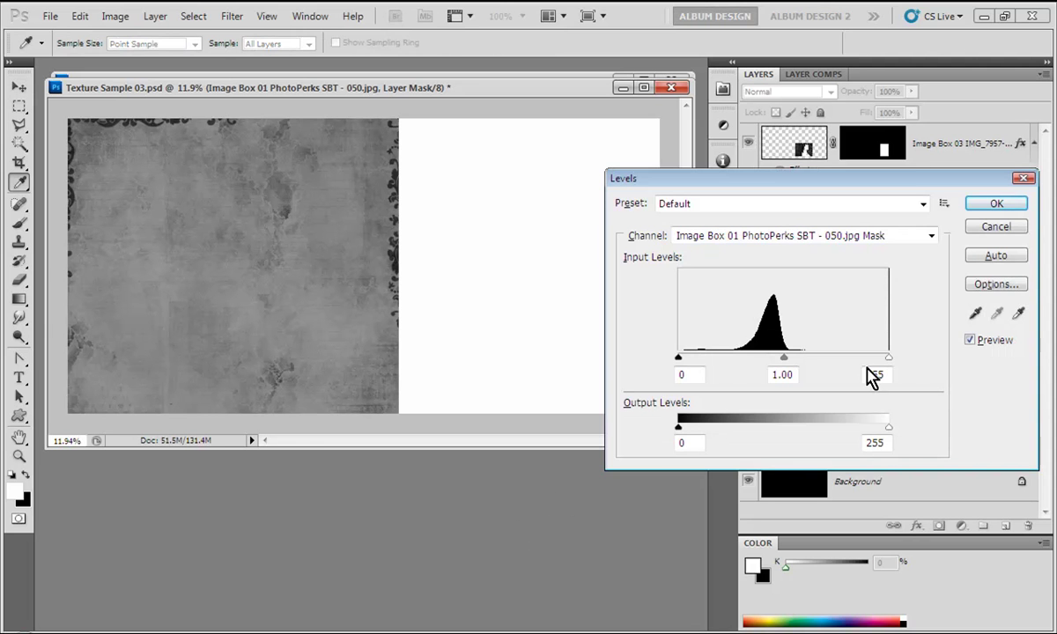
drag(887, 359, 774, 361)
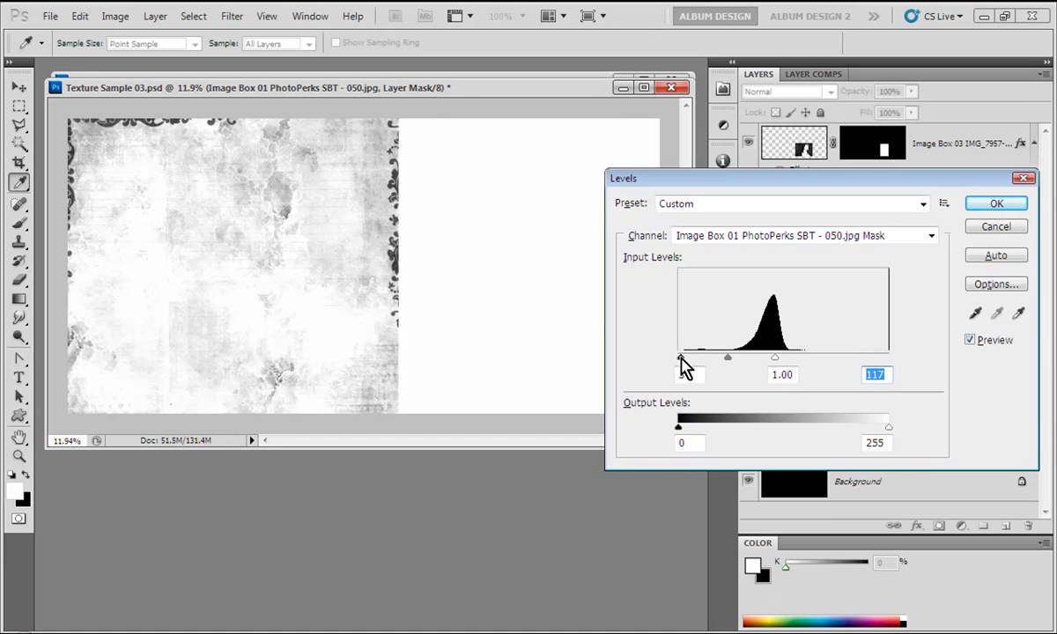
drag(685, 367, 744, 359)
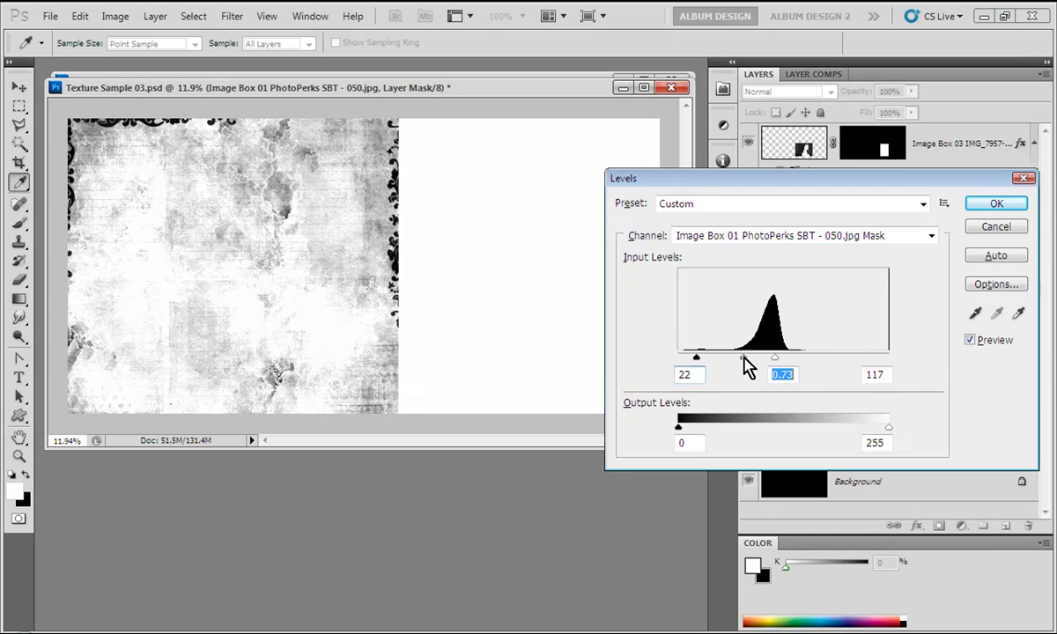
click(986, 204)
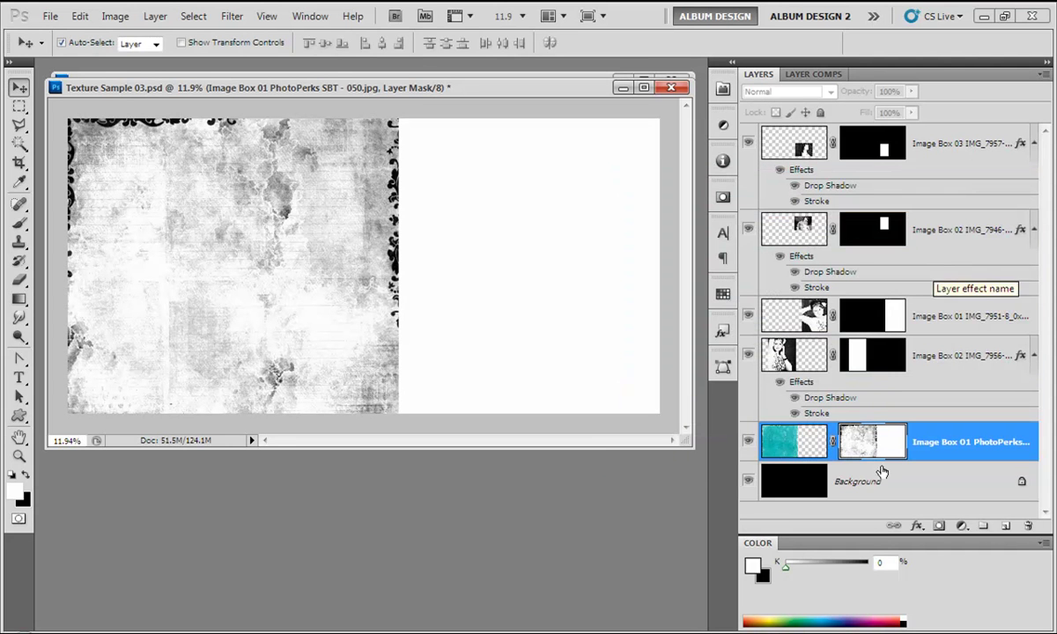
click(814, 445)
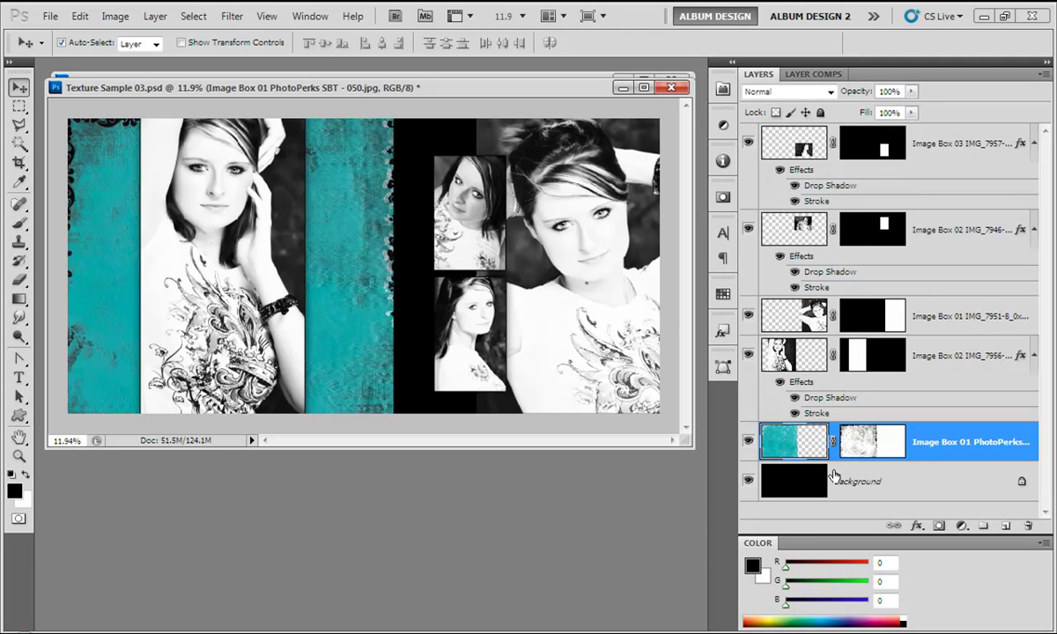
Add a colorized Hue/Saturation adjustment above the teal texture layer with hue 360, saturation 100 and lightness -49.
click(866, 444)
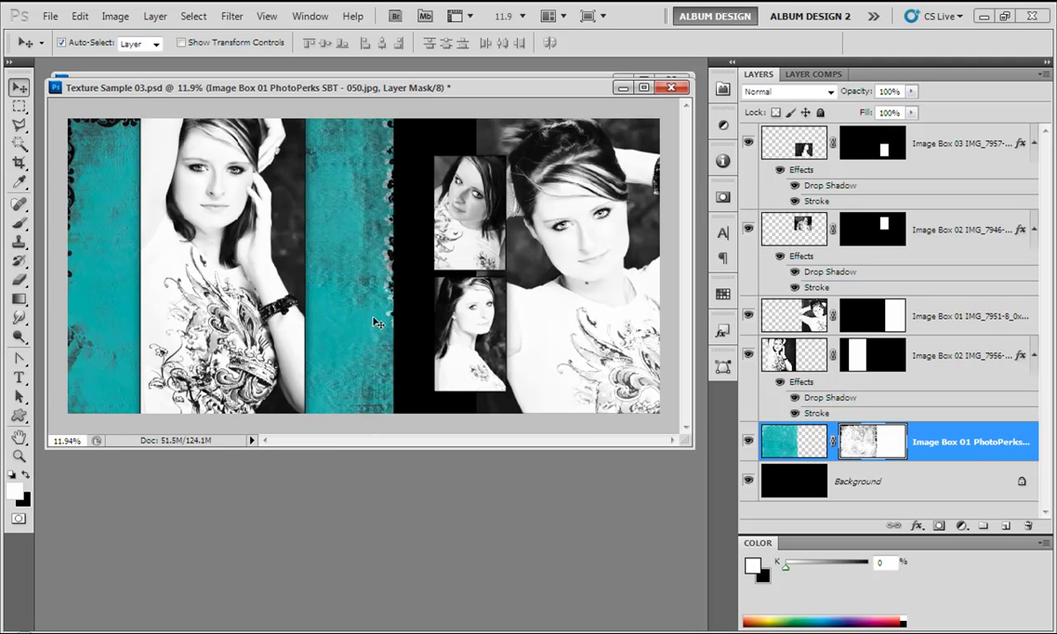
click(961, 526)
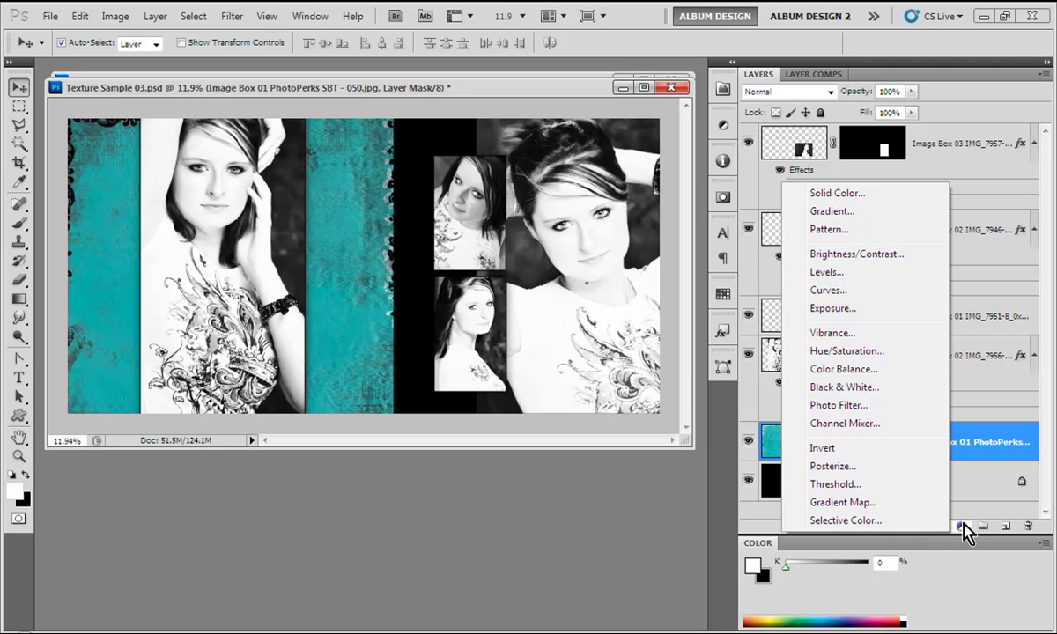
click(850, 352)
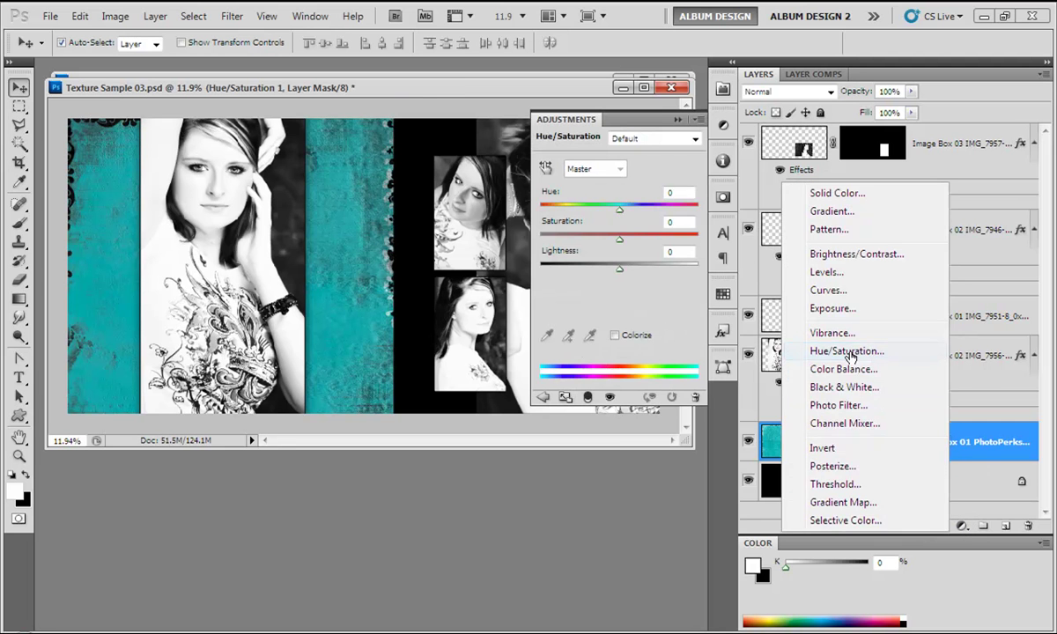
click(615, 335)
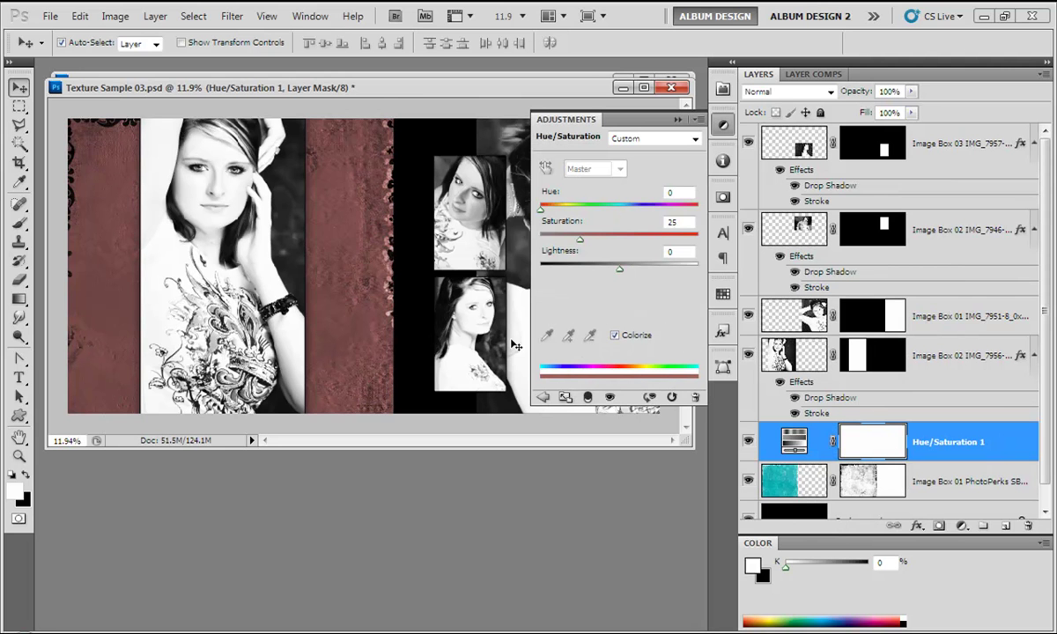
drag(582, 243, 718, 243)
drag(619, 270, 580, 271)
drag(540, 208, 724, 203)
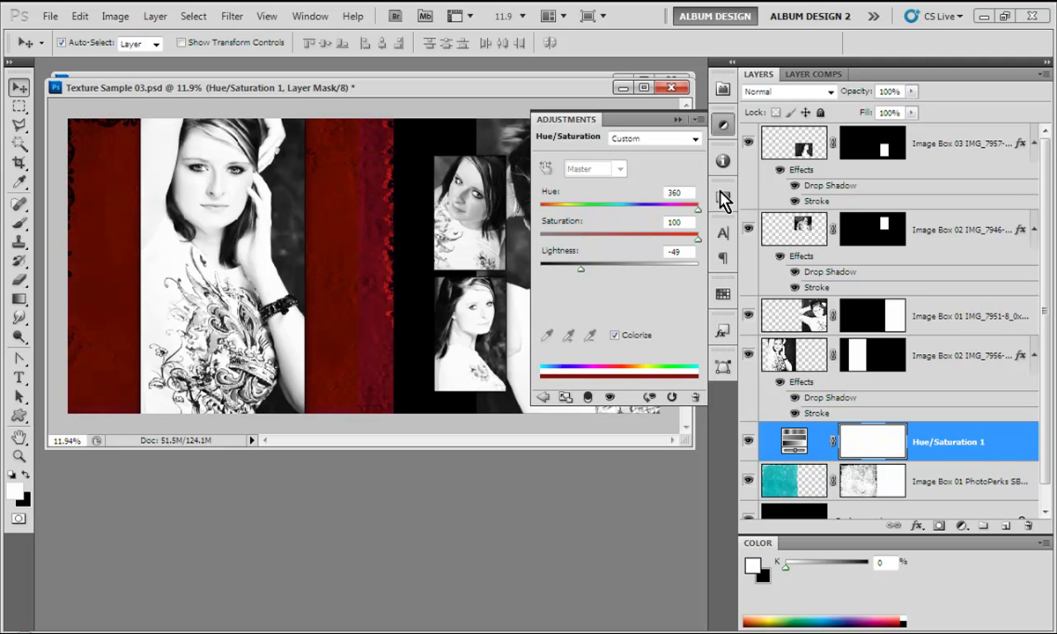
click(537, 507)
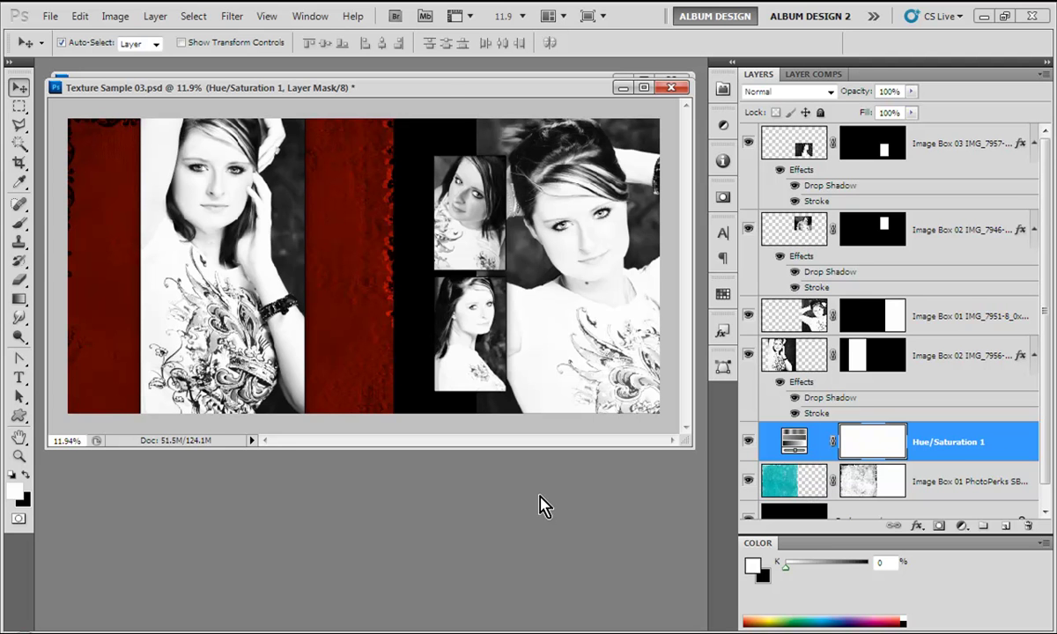
Display the texture layer's mask on its own, and switch to the Senior Girl 02 folder in Bridge.
click(870, 482)
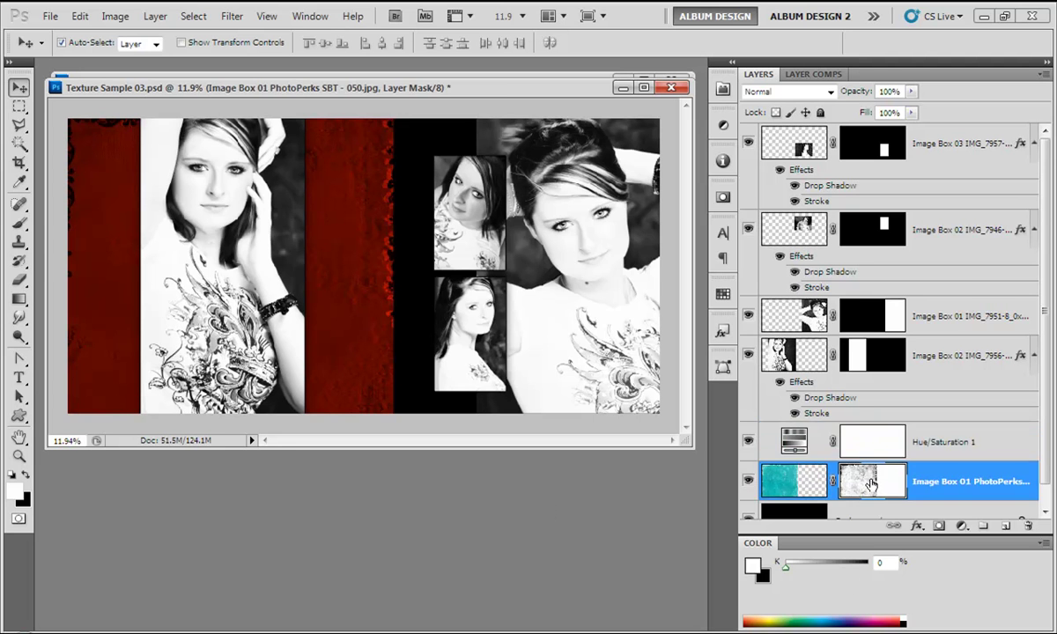
alt+click(870, 482)
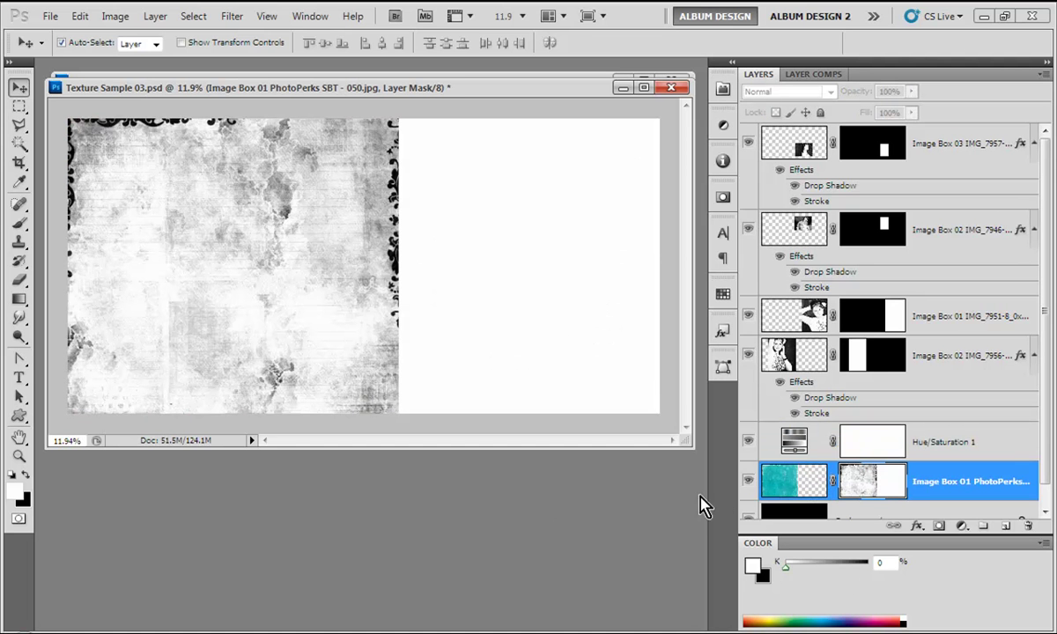
alt+click(872, 482)
alt+click(871, 462)
key(alt+Tab)
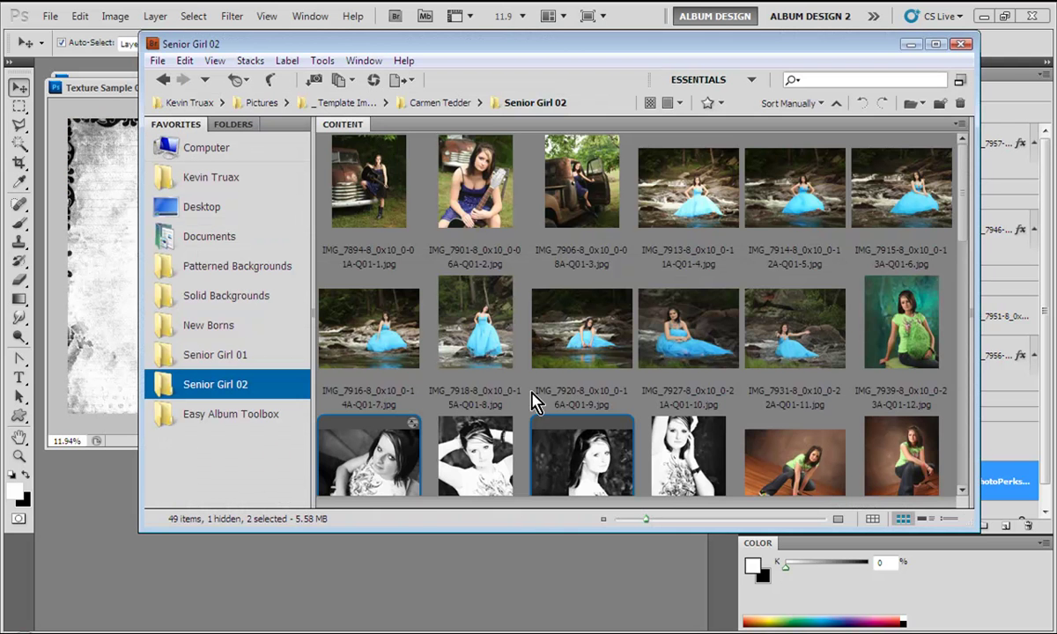
Open PhotoPerks SBT - 051.jpg from the Solid Backgrounds folder, copy the whole image, and close the file.
click(231, 297)
click(731, 324)
double_click(731, 324)
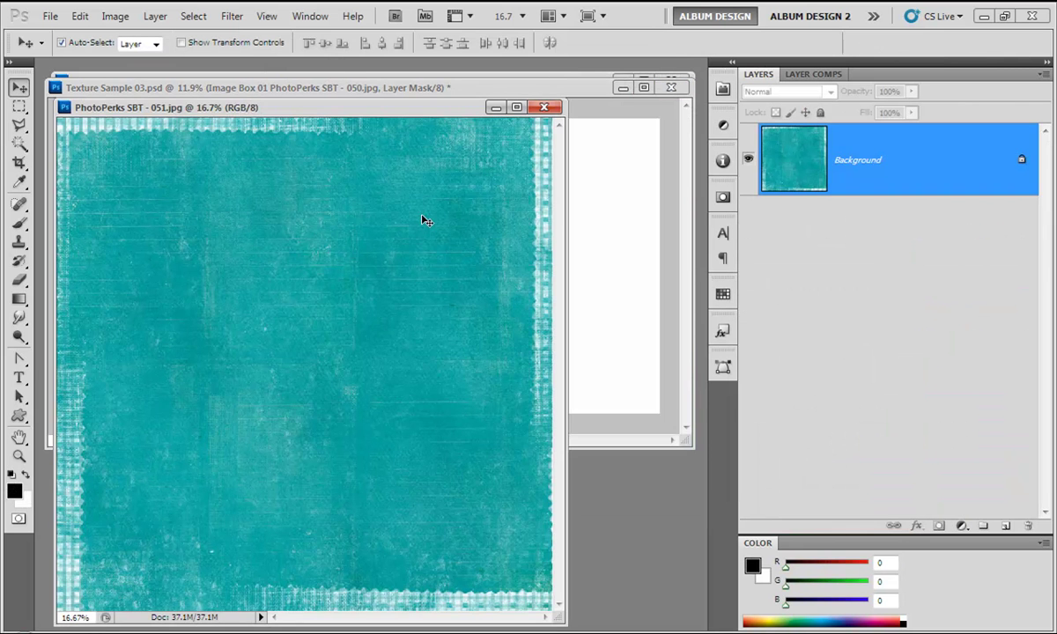
key(ctrl+a)
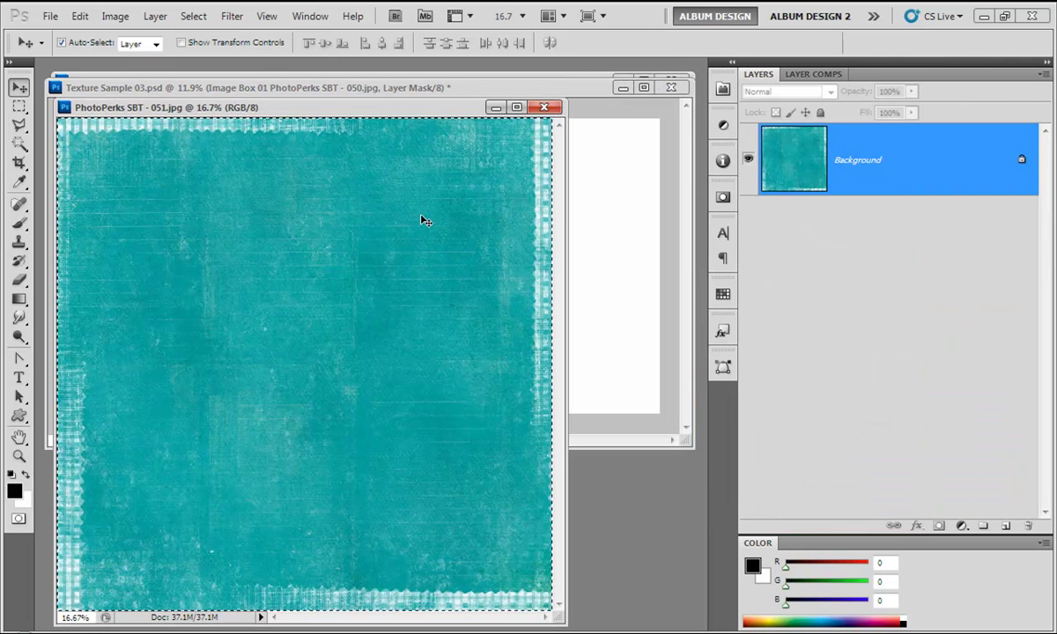
click(543, 109)
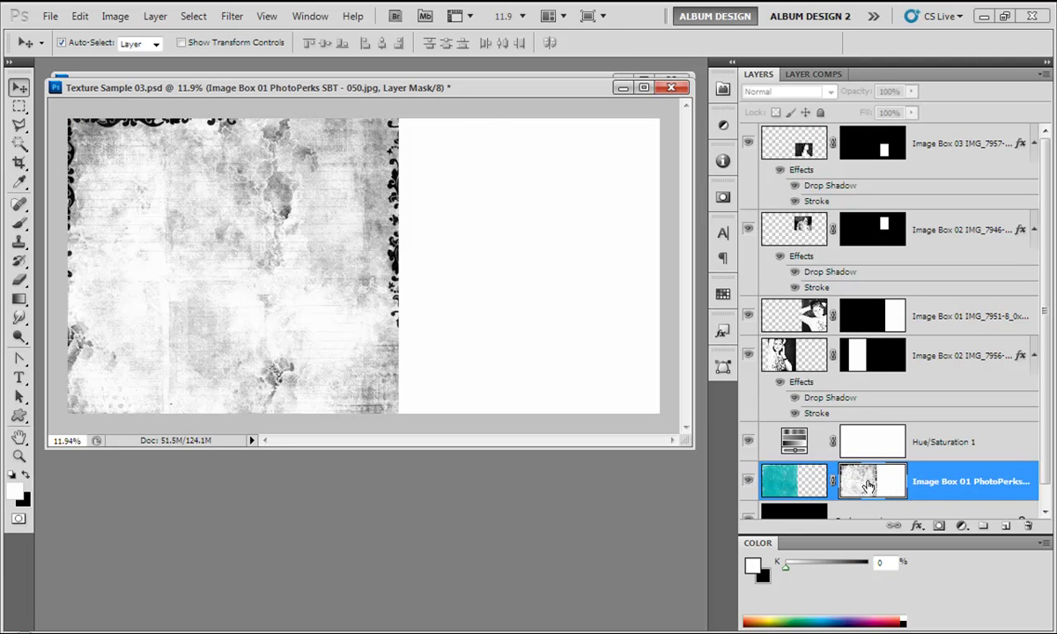
Paste the copied texture into the displayed layer mask, align it with the spread's left edge, and invert it.
click(80, 18)
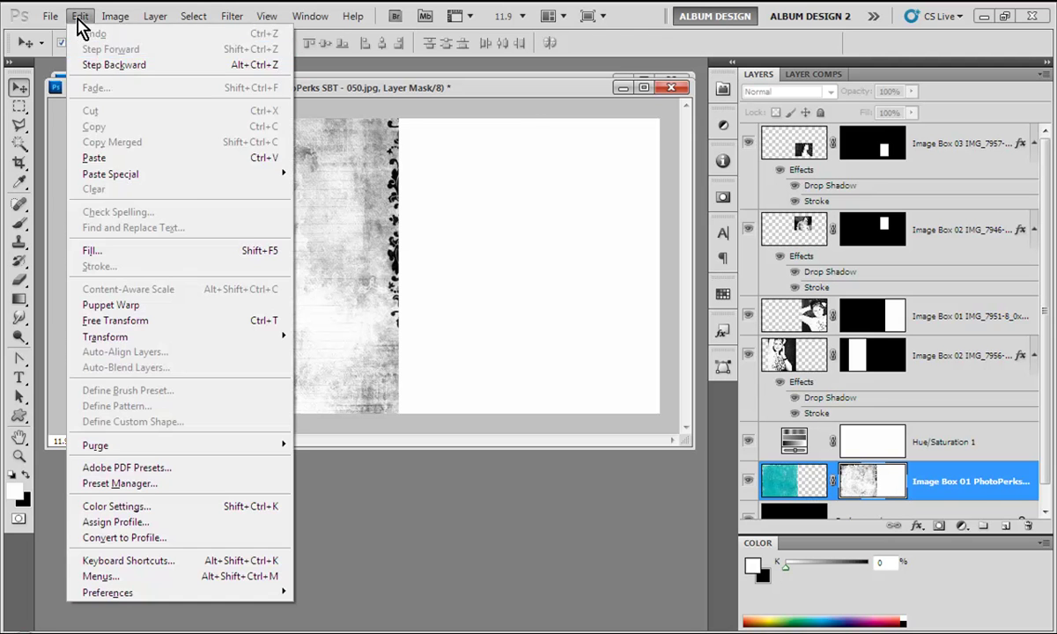
click(137, 157)
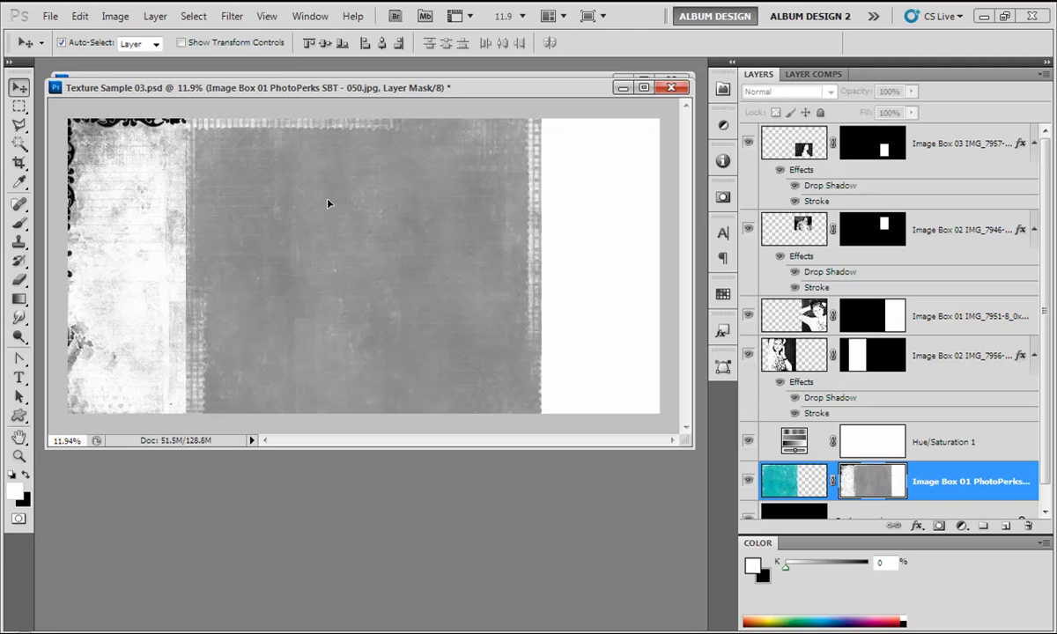
key(ctrl+t)
drag(416, 215, 310, 221)
key(Return)
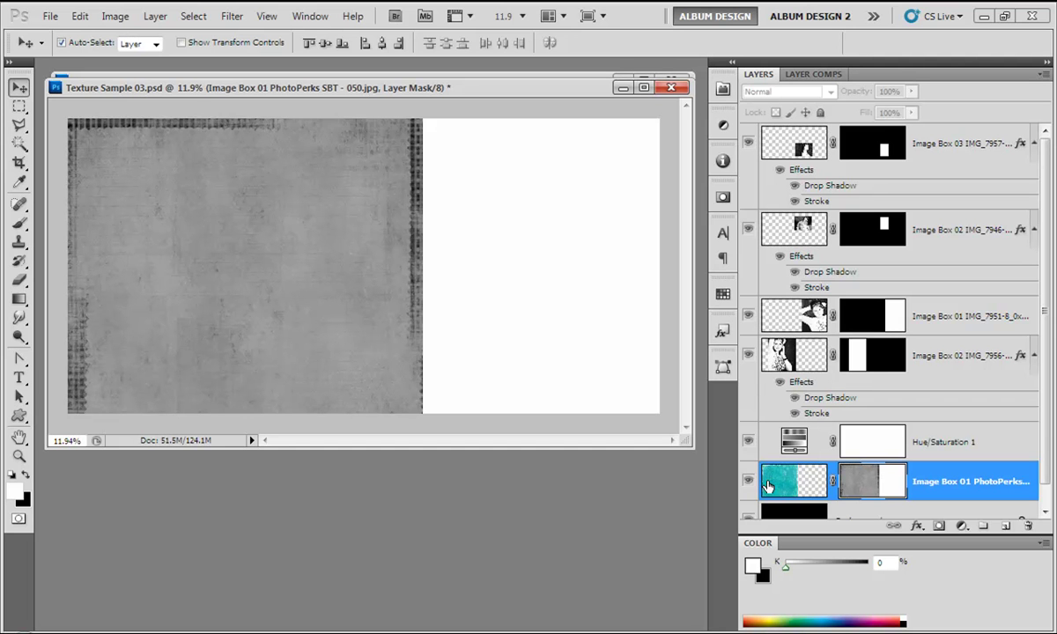
Apply Levels to the pasted mask with black input 30 and white input 101, and return to the full spread.
key(ctrl+l)
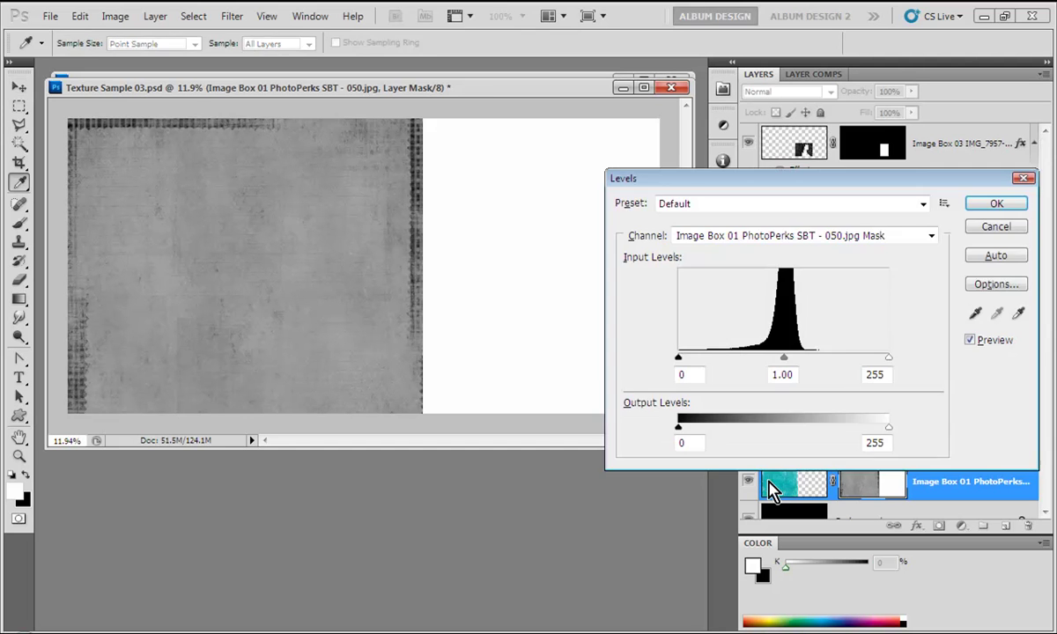
drag(886, 358, 771, 359)
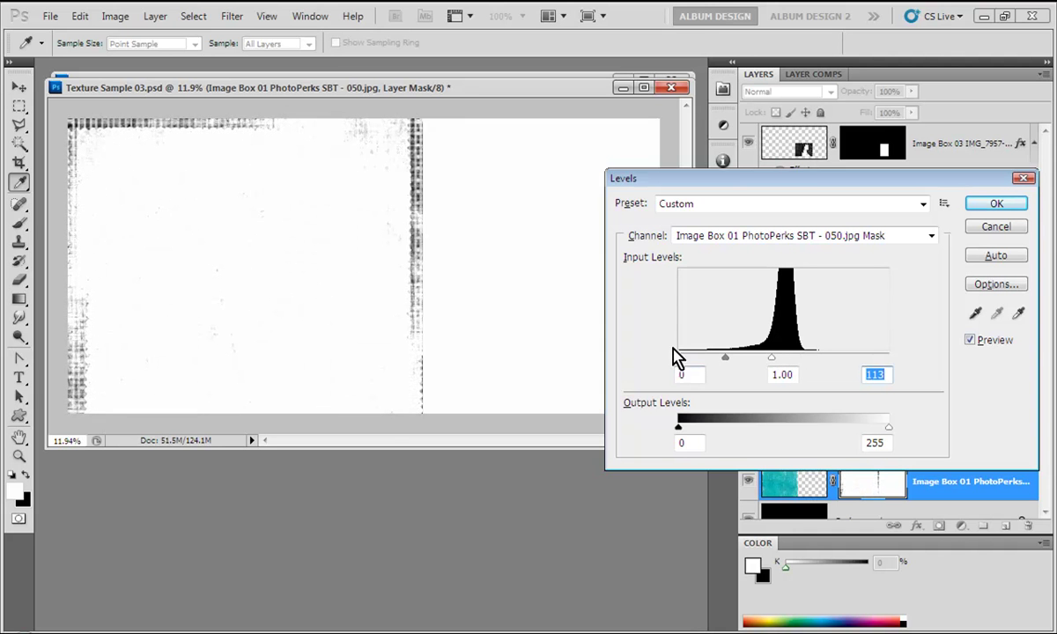
drag(680, 359, 703, 360)
drag(771, 361, 761, 362)
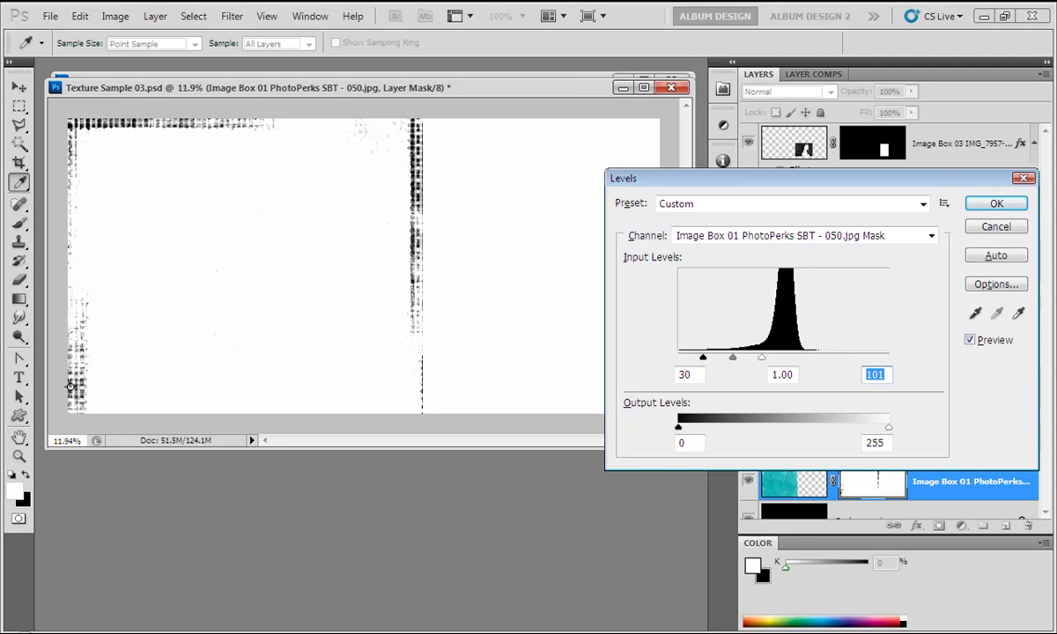
click(996, 204)
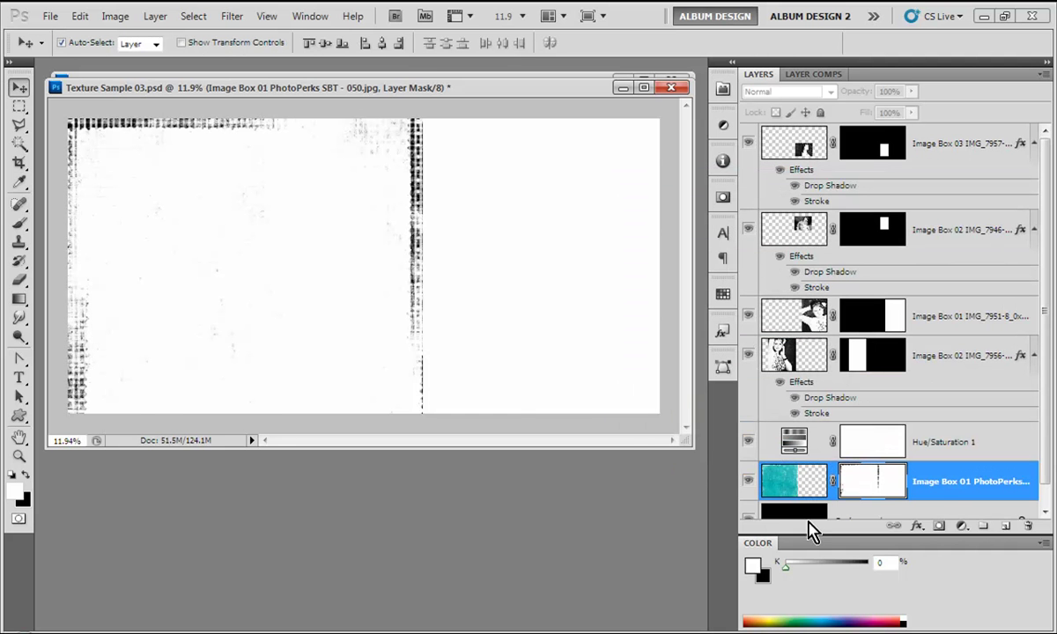
click(782, 480)
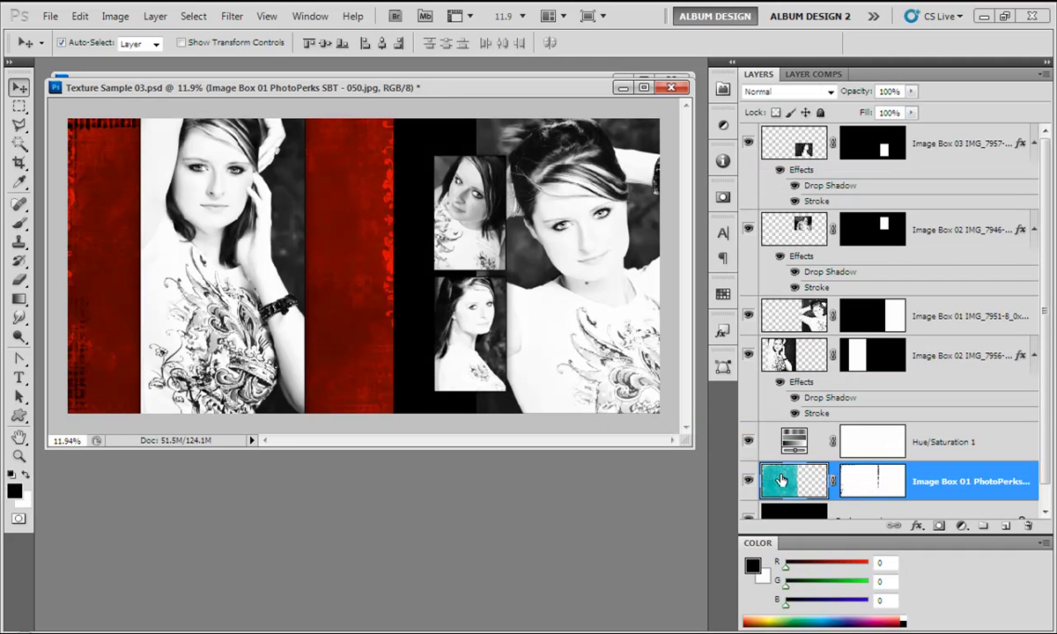
Free-transform the teal texture layer's mask, narrowing it from its right side so its distressed edge falls inside the teal area.
click(859, 483)
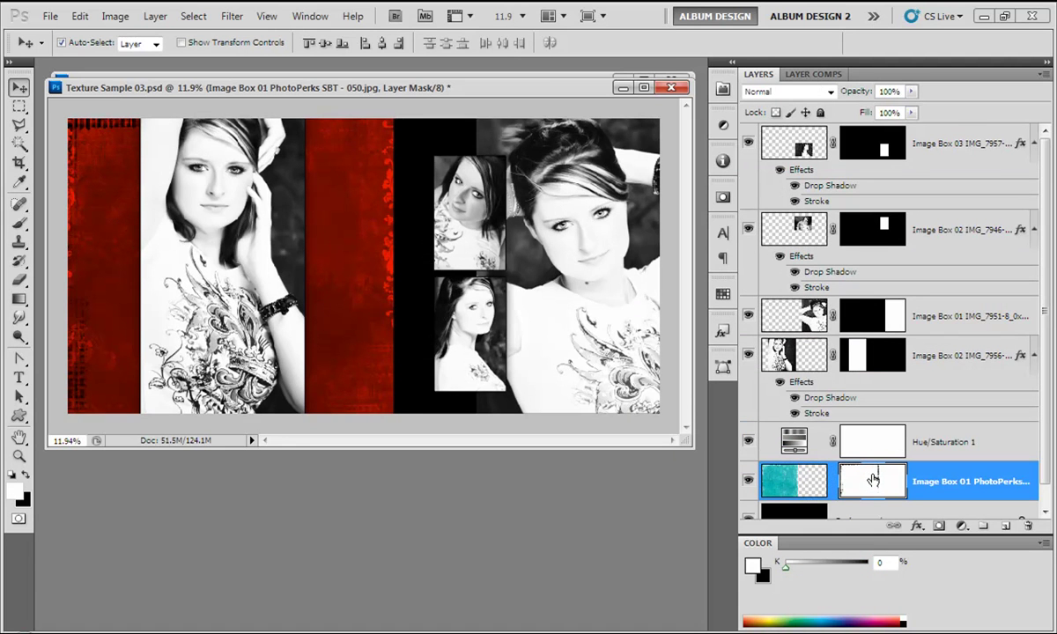
key(ctrl+t)
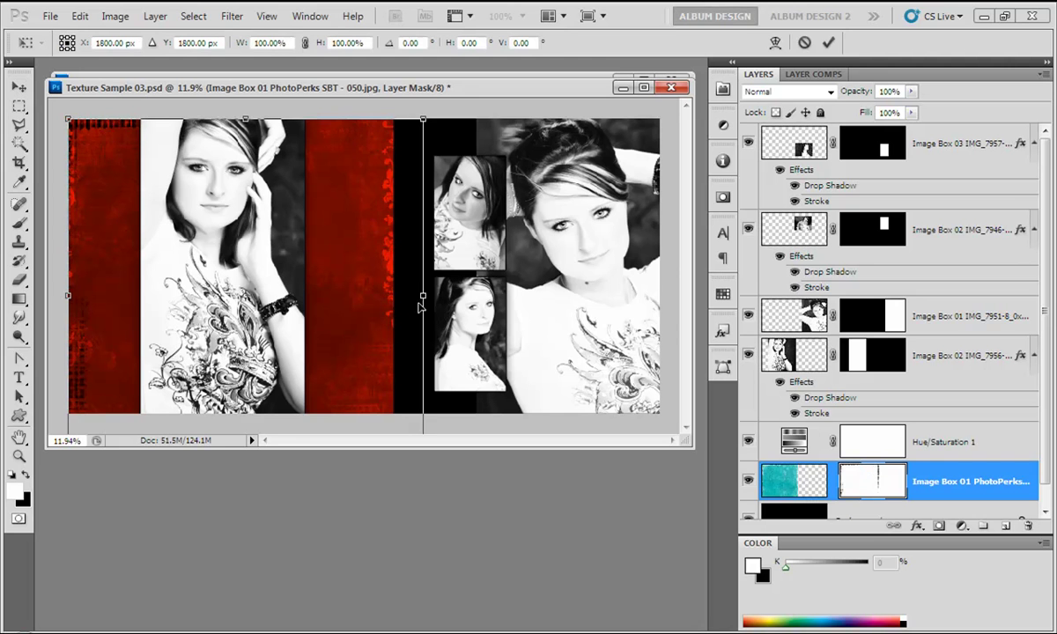
drag(420, 297, 381, 305)
key(Return)
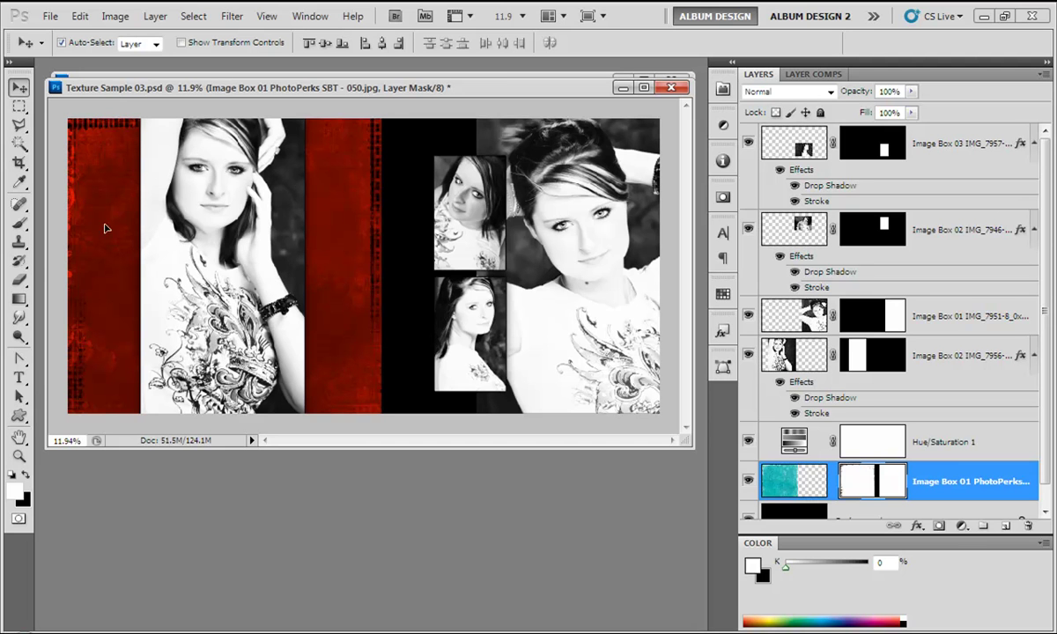
Hide the Hue/Saturation 1 adjustment and fill the Background layer with white.
click(748, 443)
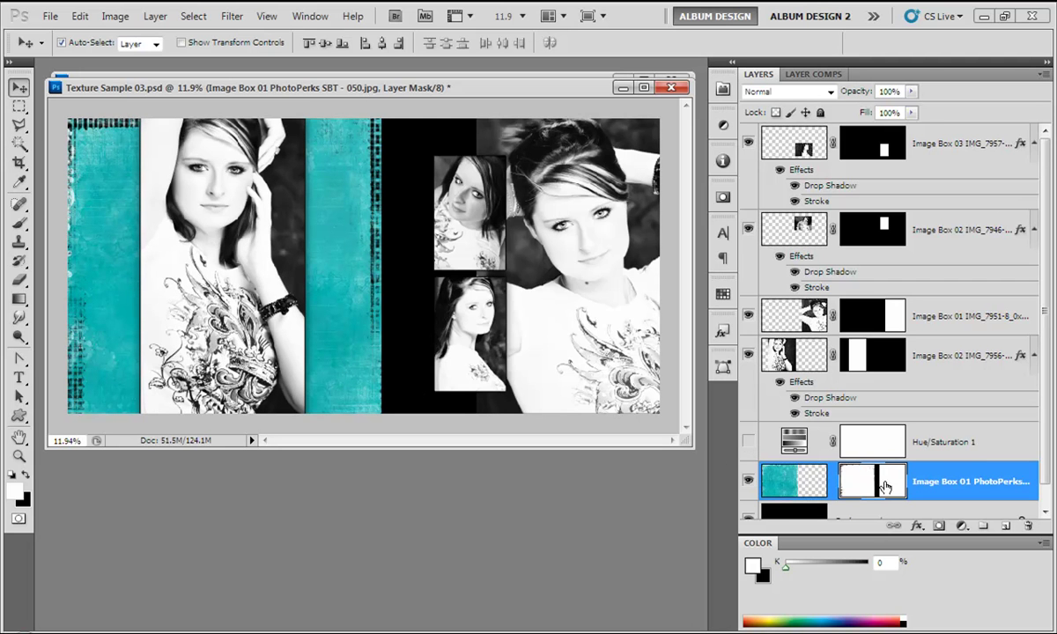
scroll(894, 485, down, 1)
click(876, 500)
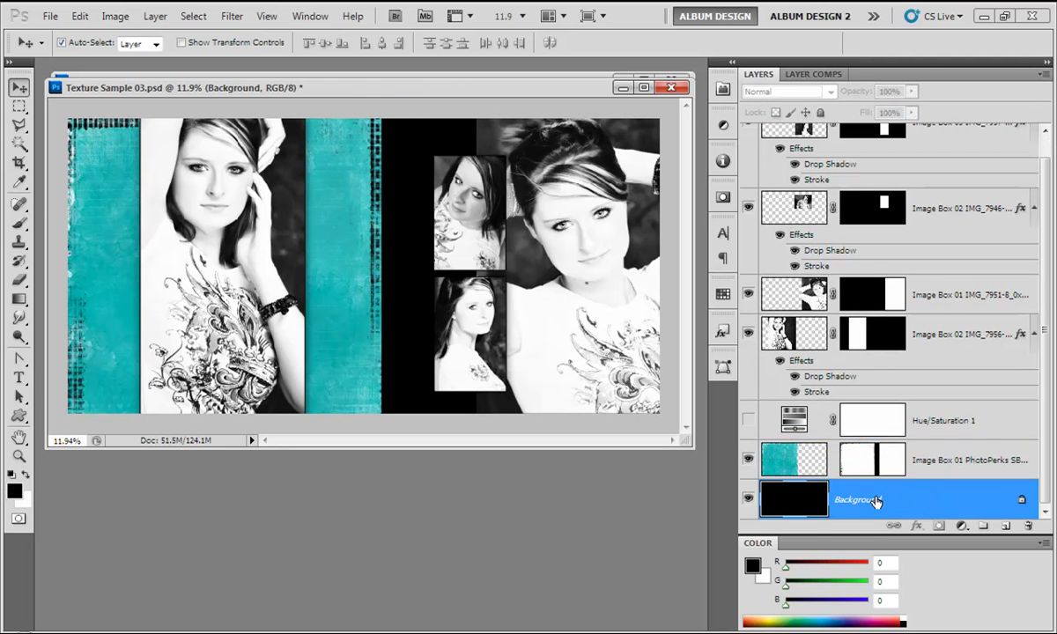
key(x)
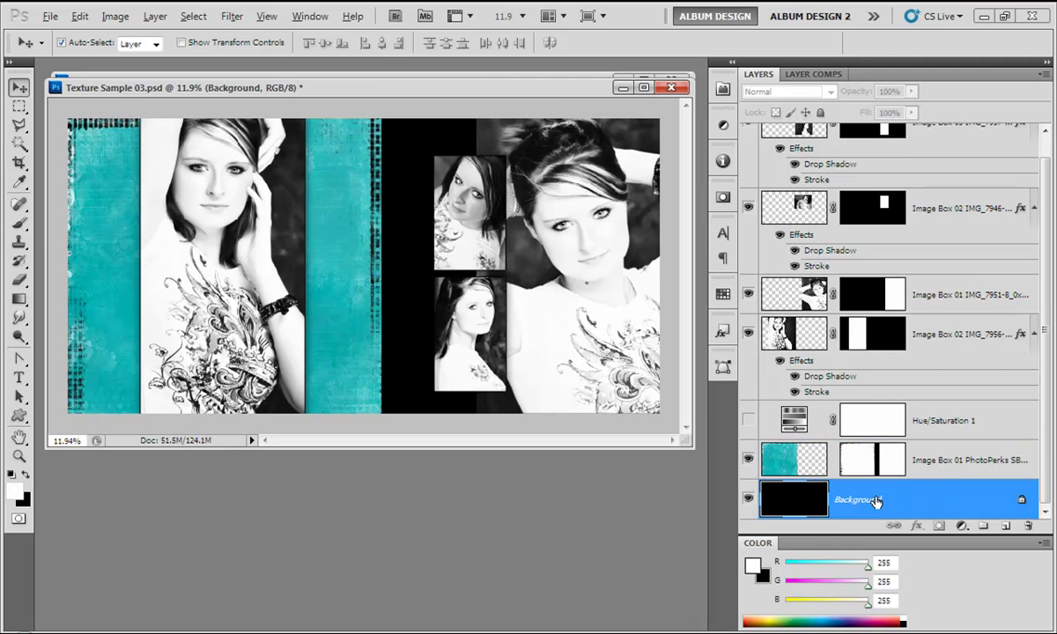
key(alt+BackSpace)
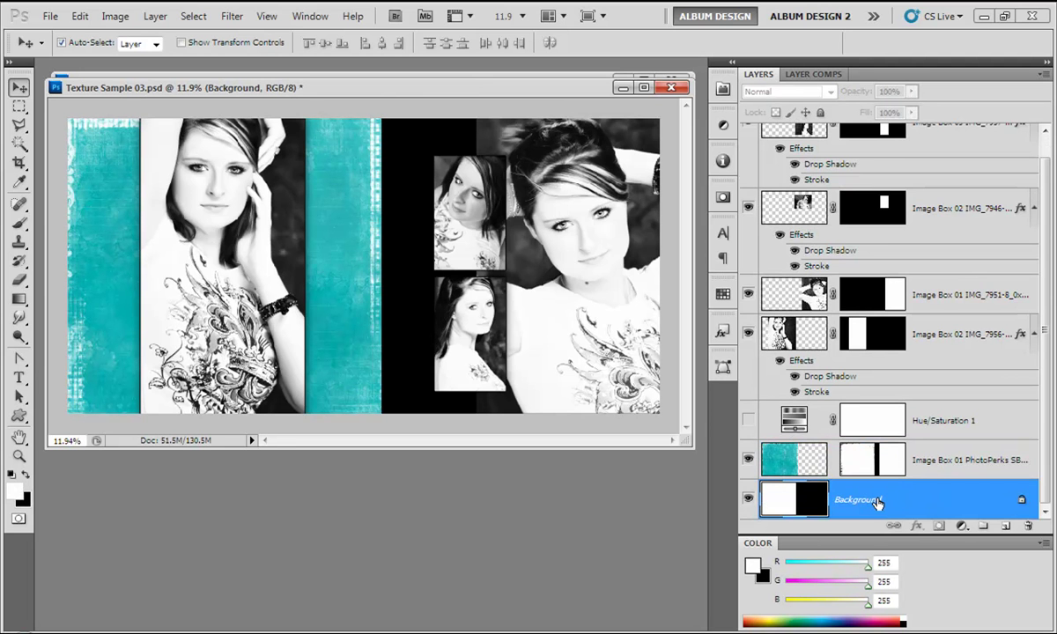
key(alt+BackSpace)
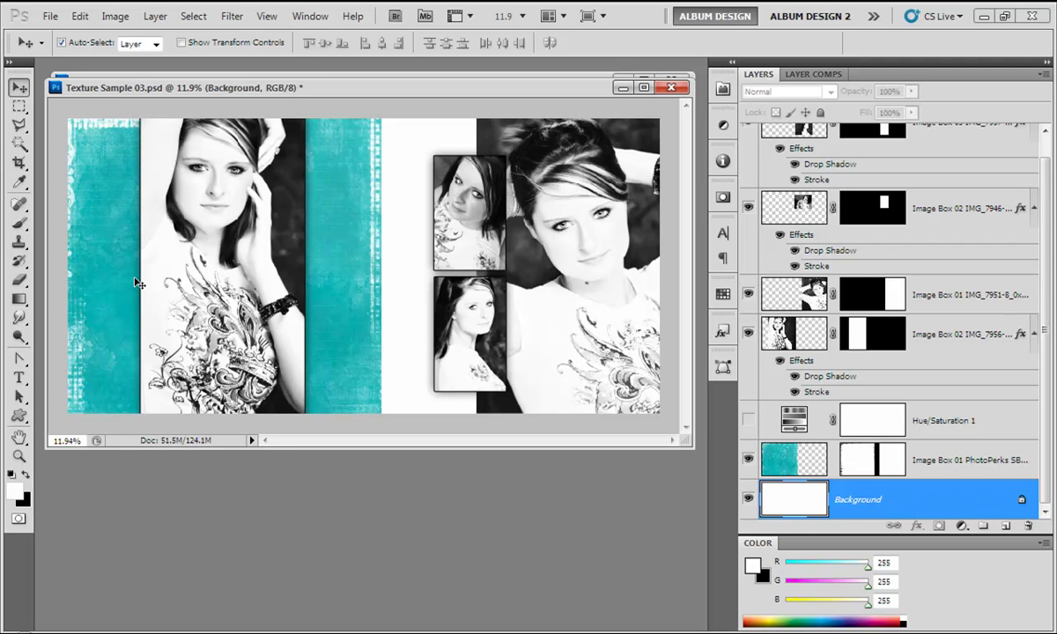
Disable and re-enable the teal texture layer's mask to compare the edges with and without it.
shift+click(855, 462)
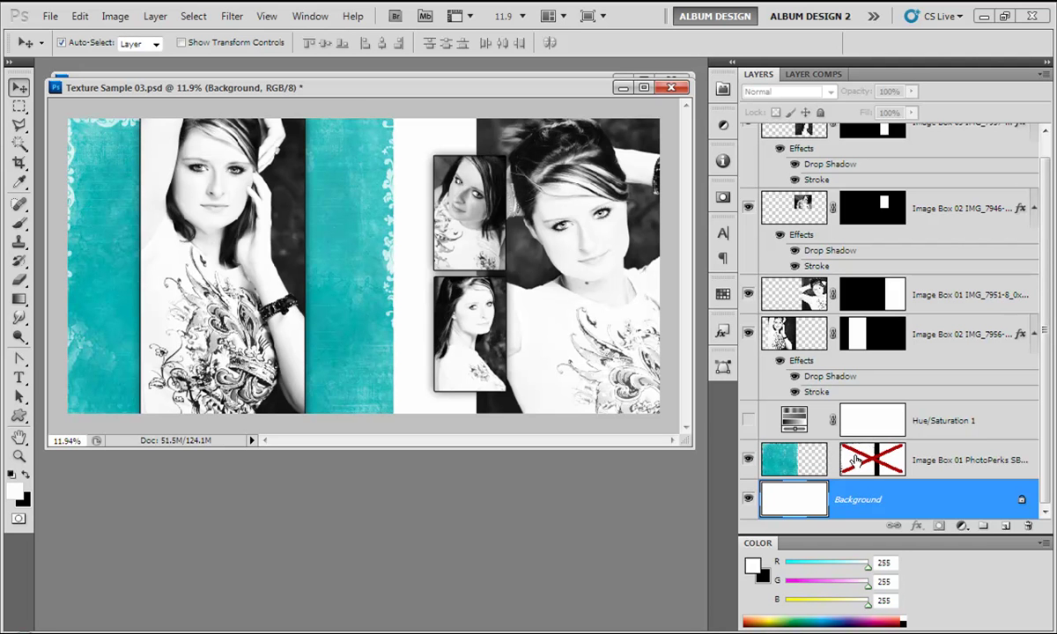
shift+click(855, 461)
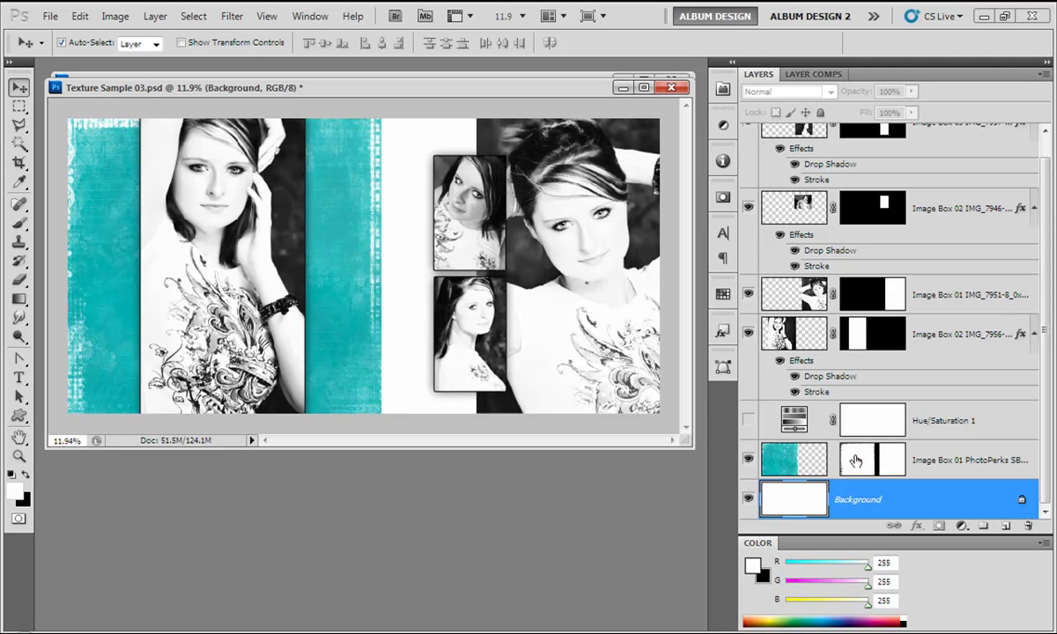
shift+click(855, 461)
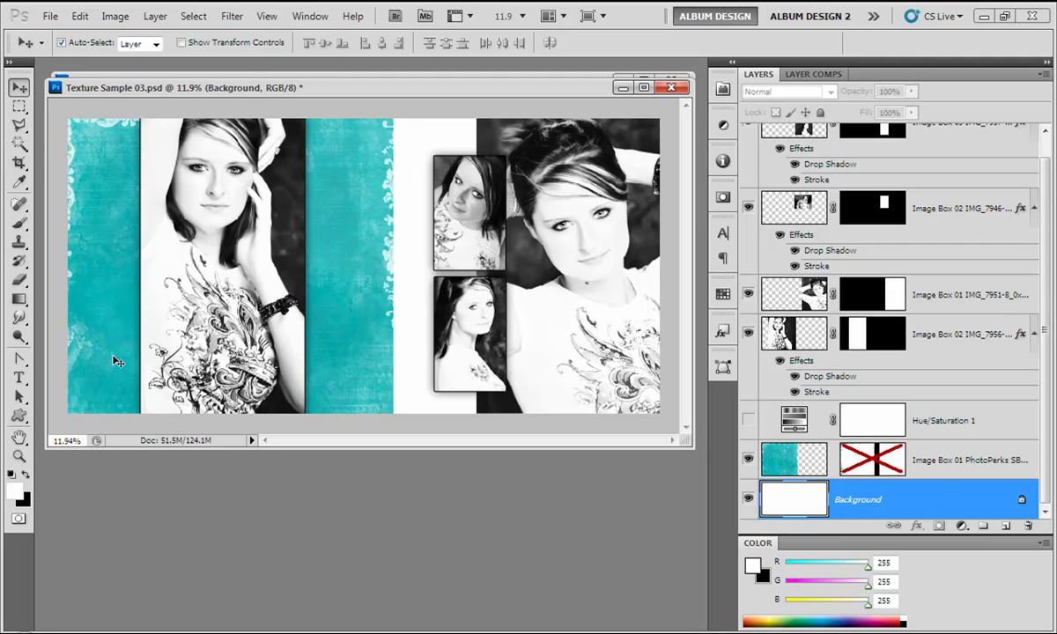
shift+click(855, 460)
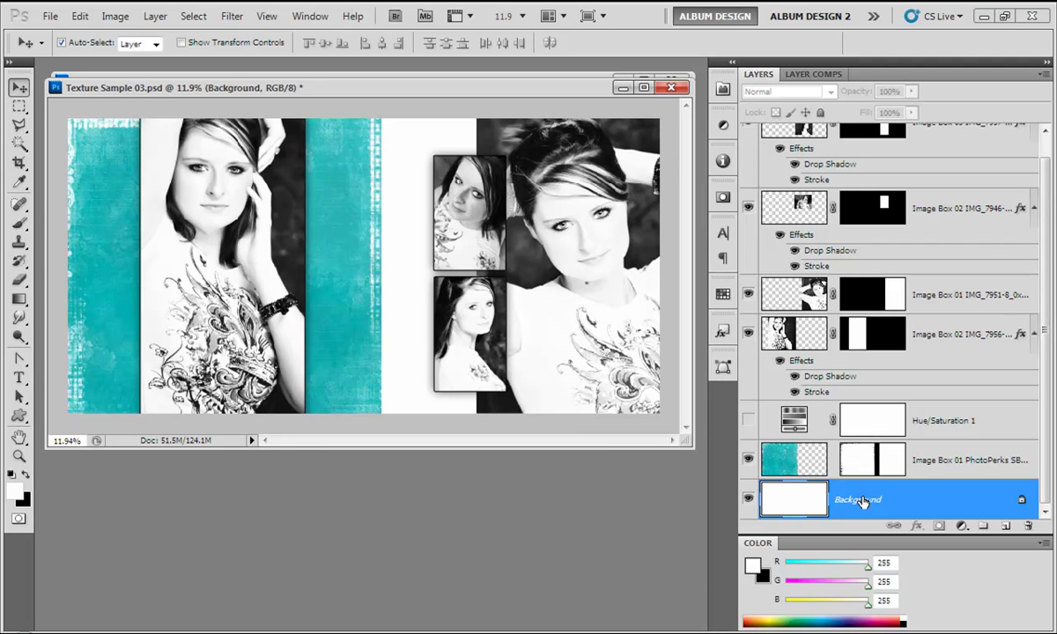
Open the red texture PhotoPerks SBT - 034.jpg from Bridge and copy it into the spread directly above the Background layer.
key(alt+Tab)
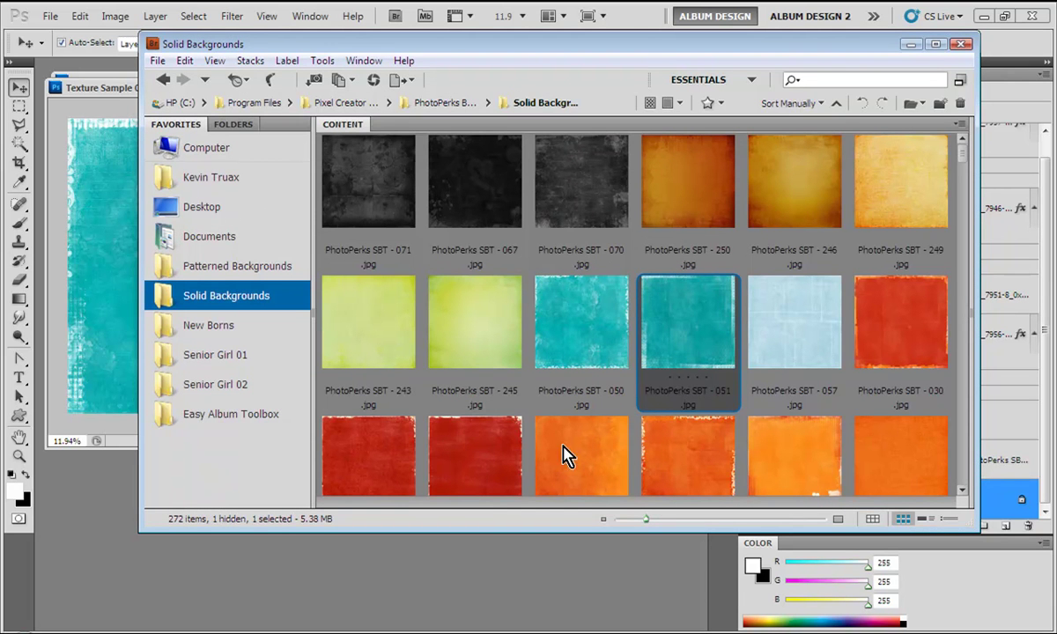
click(498, 449)
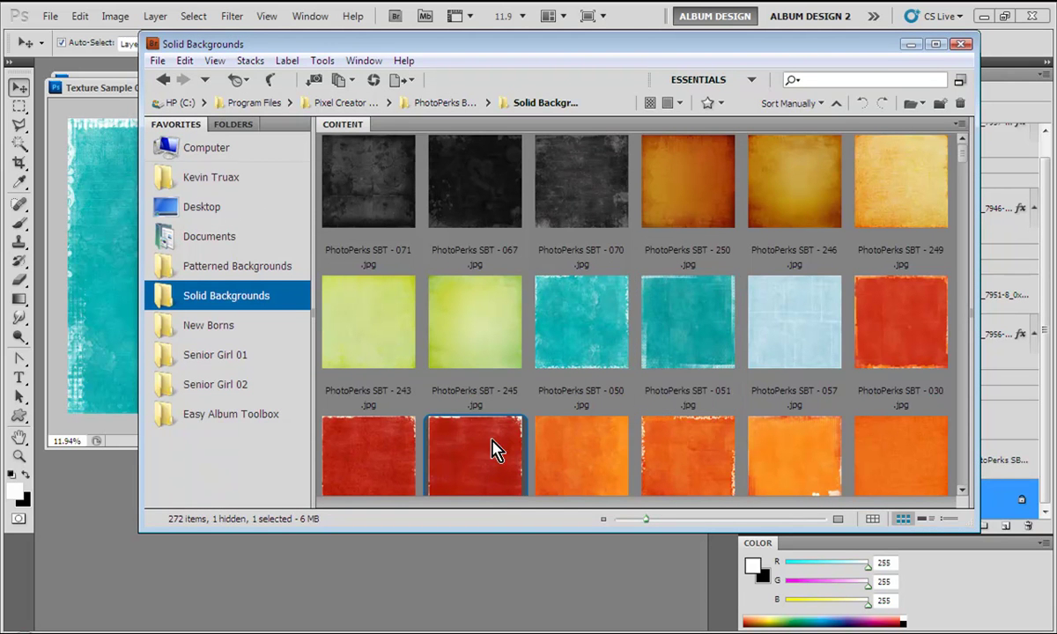
double_click(493, 449)
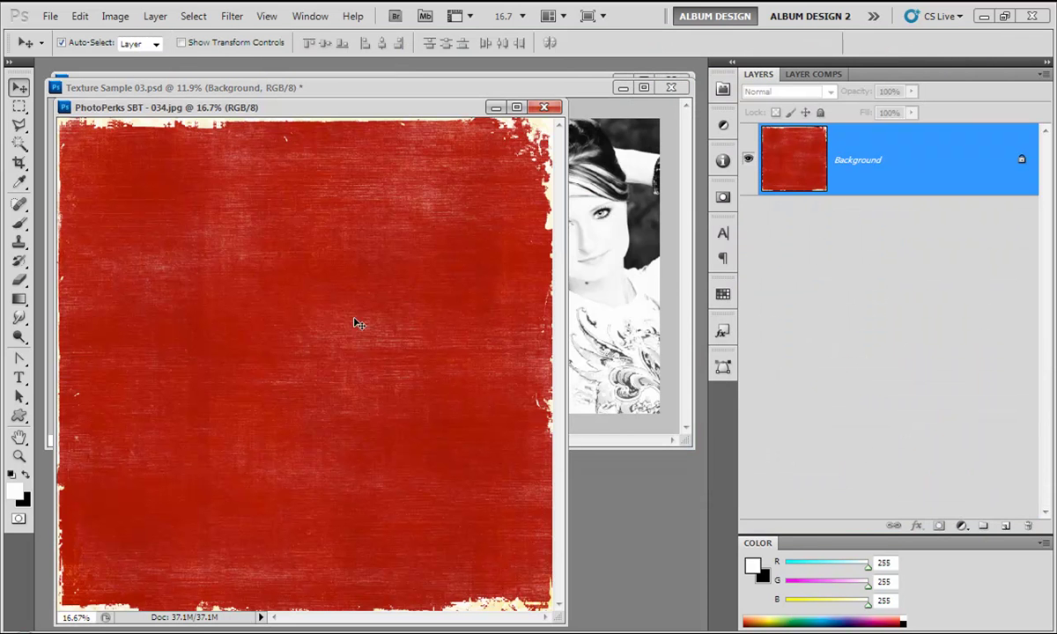
drag(358, 323, 536, 259)
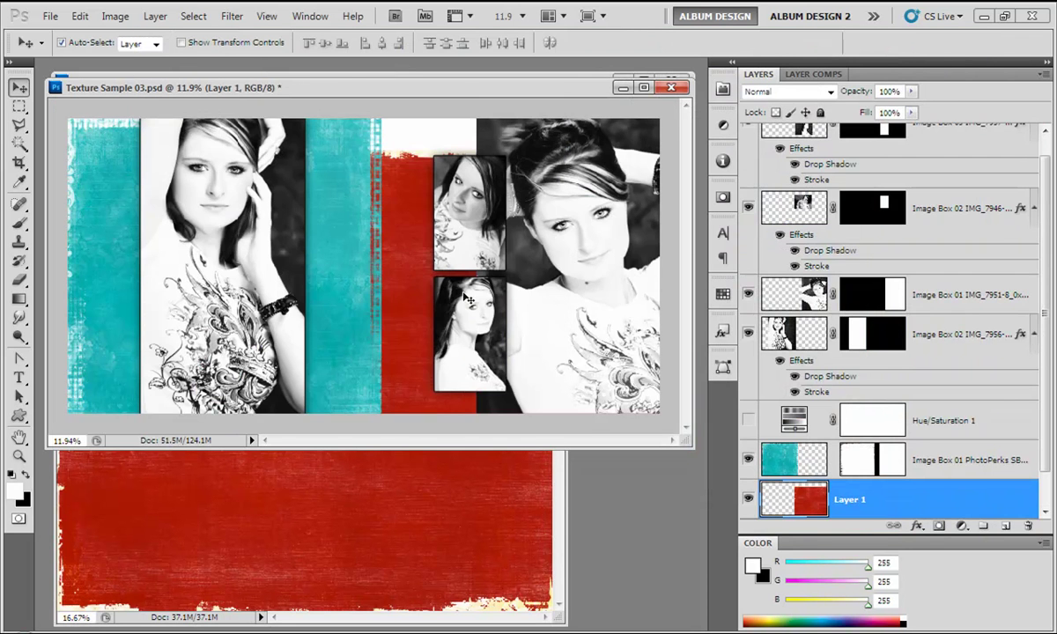
Move the red texture up and left to cover the white gap beside the teal panel, and close its source file.
drag(410, 257, 358, 217)
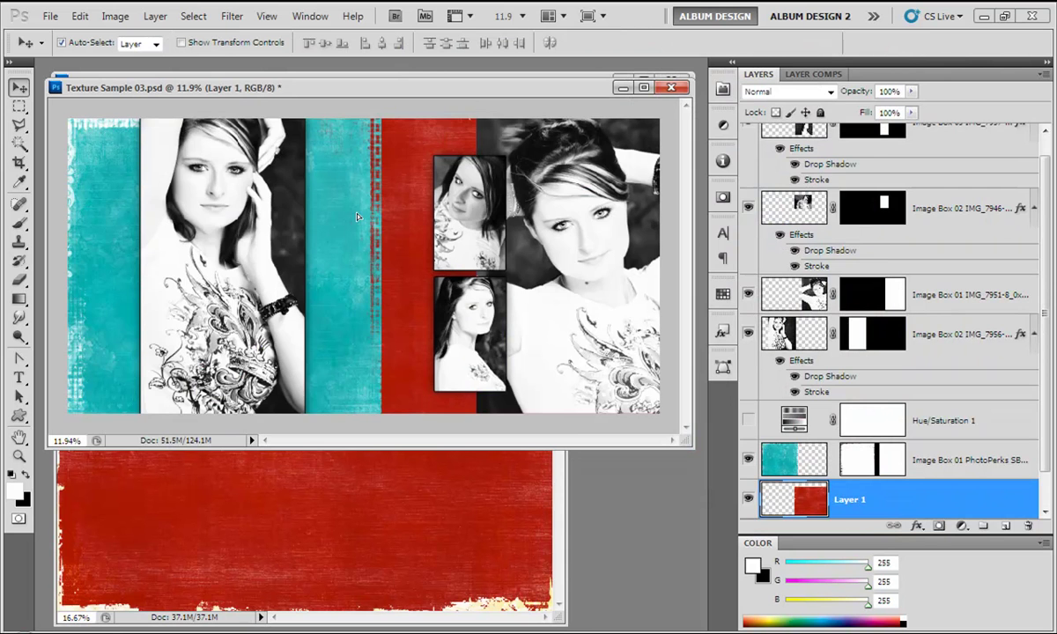
click(391, 514)
click(543, 106)
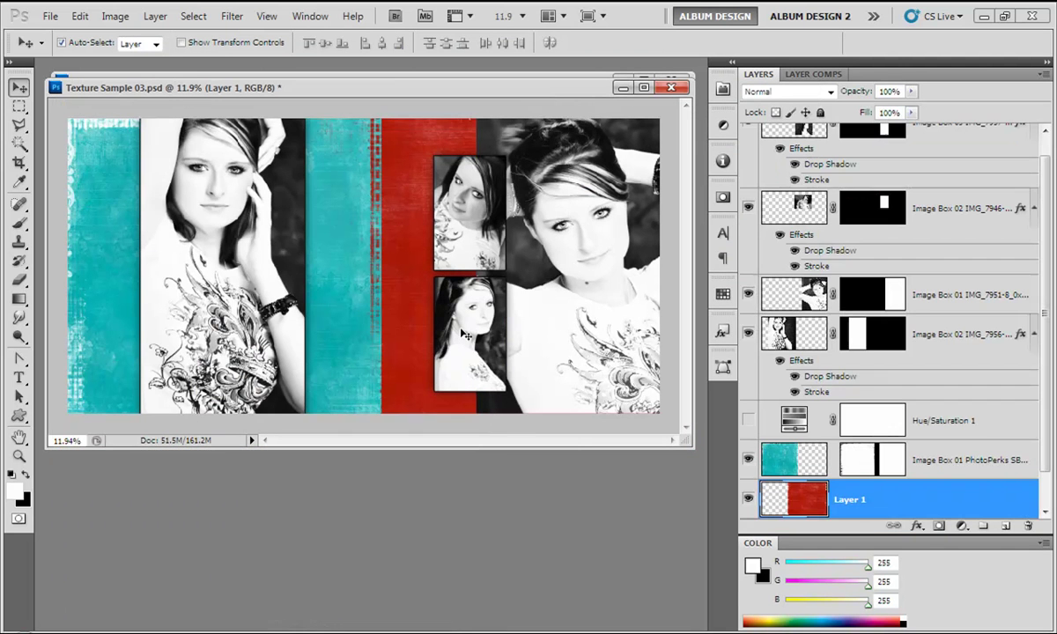
Add a colorized Hue/Saturation adjustment above the red texture with hue 188, saturation 100 and lightness -33.
click(961, 526)
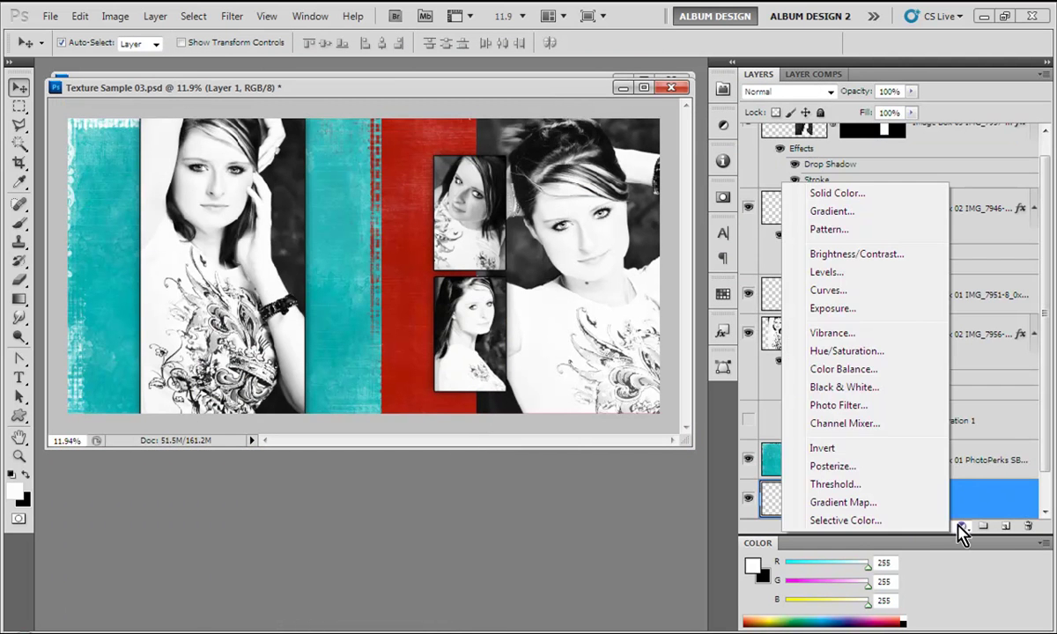
click(844, 351)
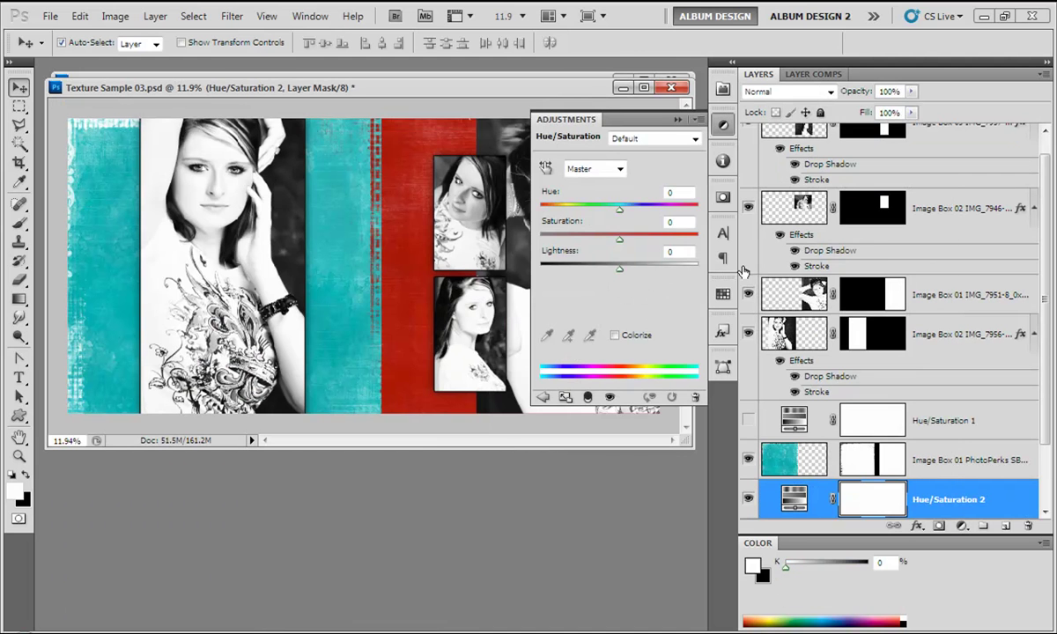
click(615, 335)
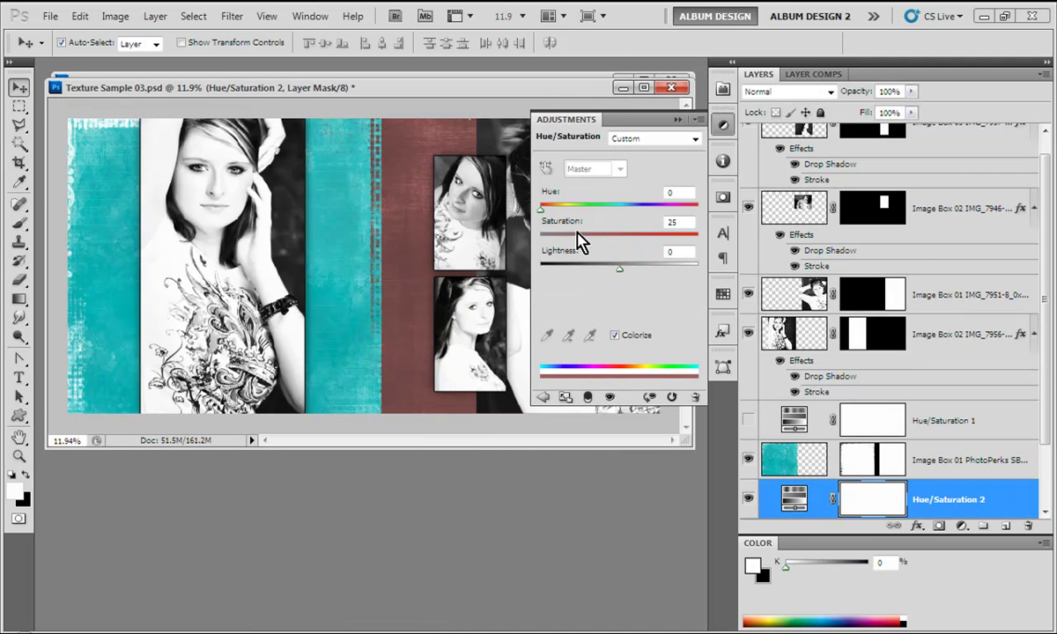
drag(580, 236, 709, 247)
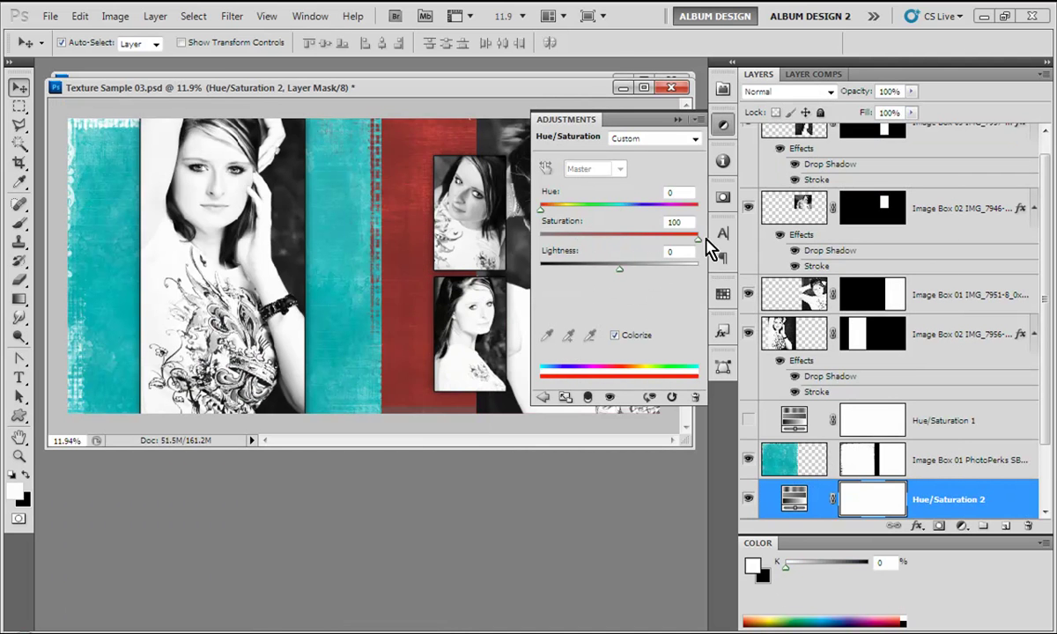
drag(540, 208, 624, 215)
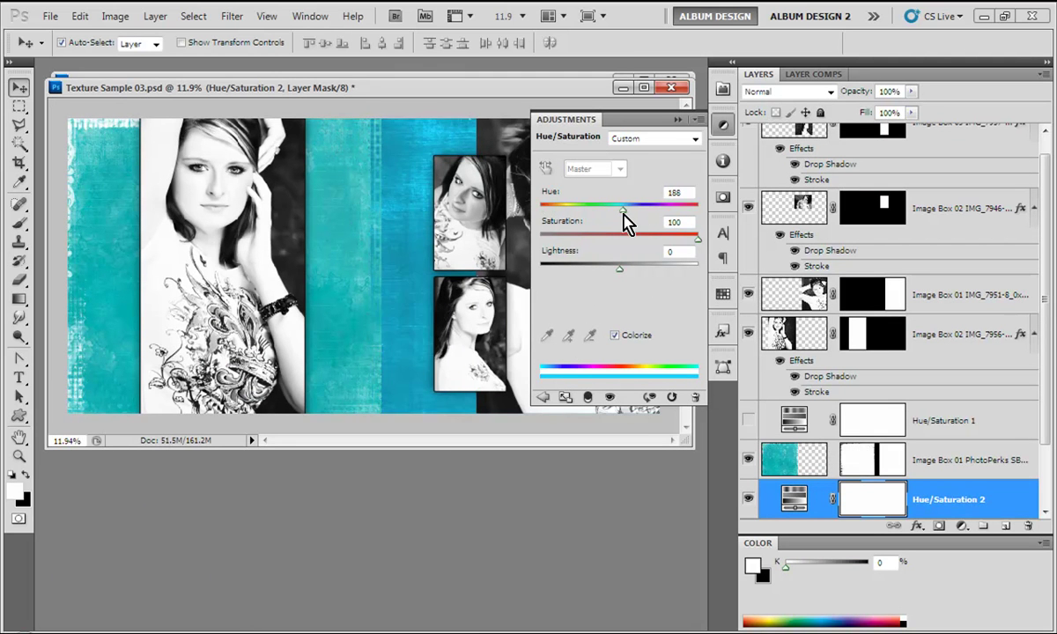
drag(619, 273, 592, 278)
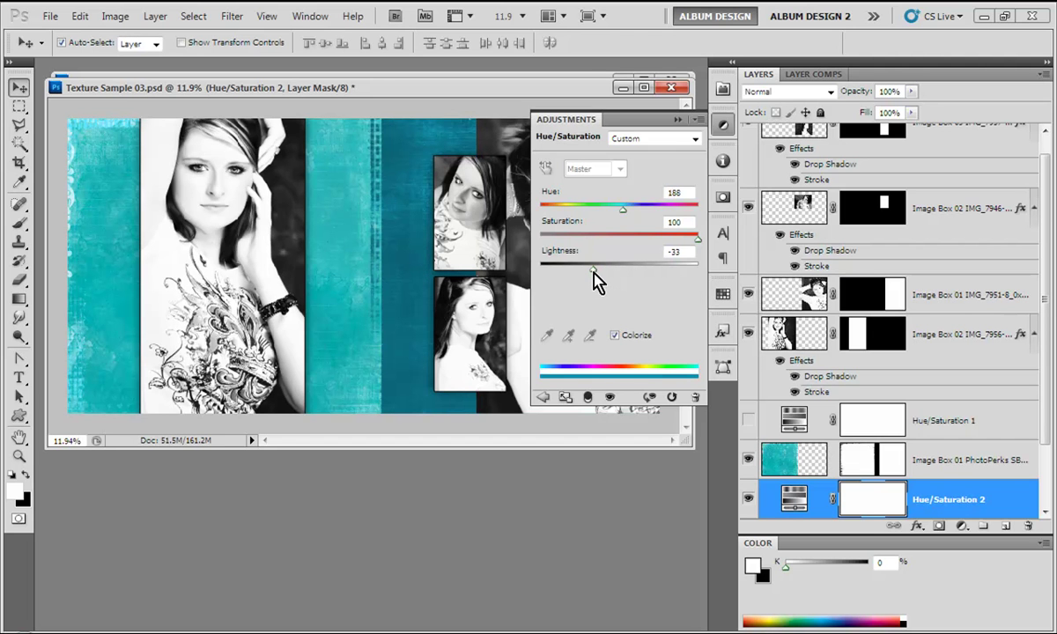
click(524, 599)
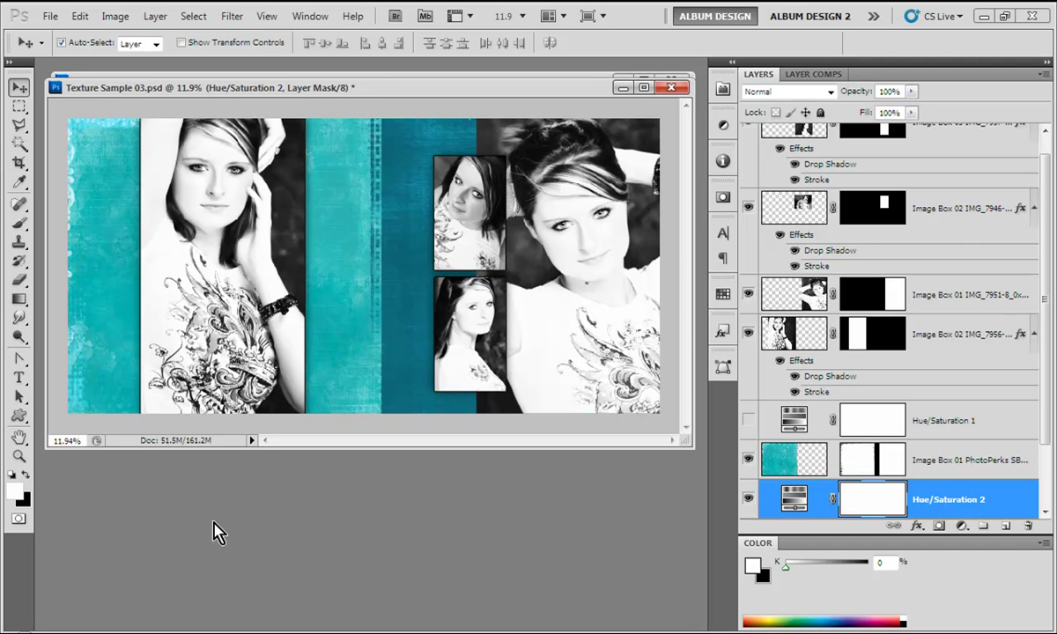
scroll(213, 537, down, 1)
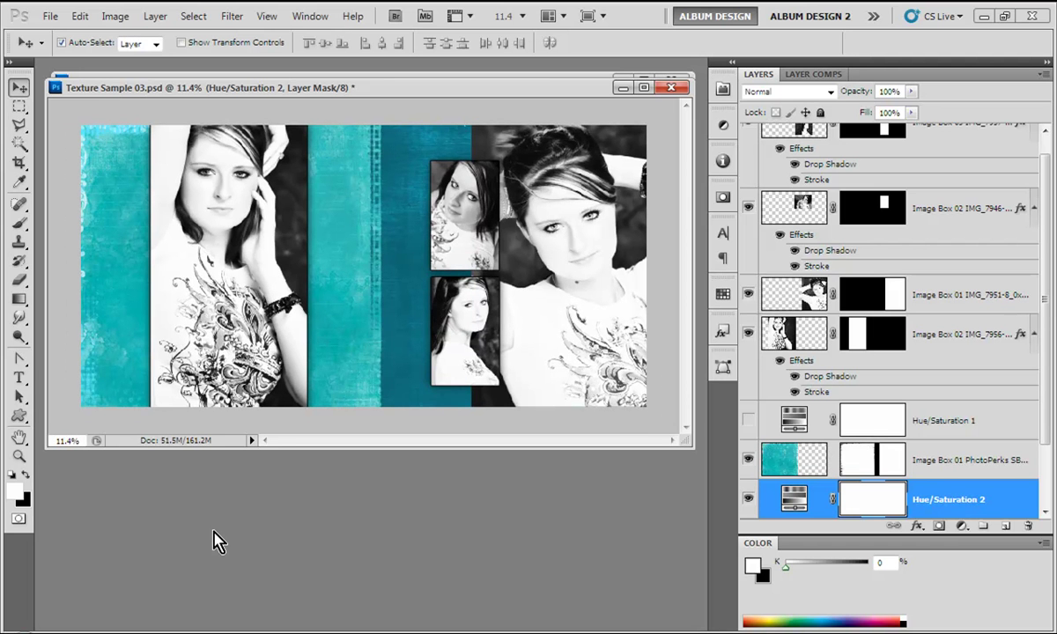